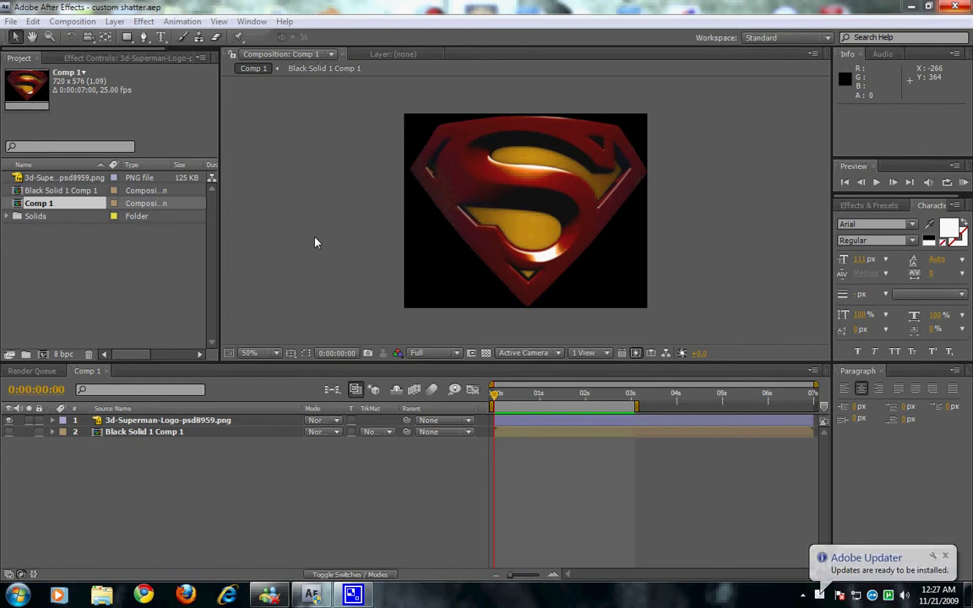
- Dismiss the update notification and play a quick preview of the existing shatter animation
{"action": "left_click", "coordinate": [946, 556]}
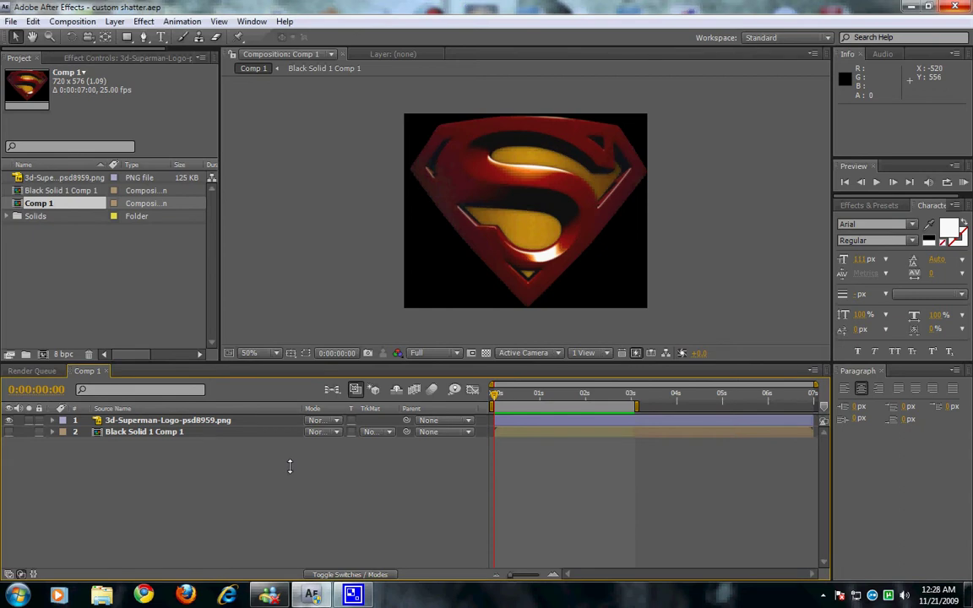
{"action": "key", "text": "space"}
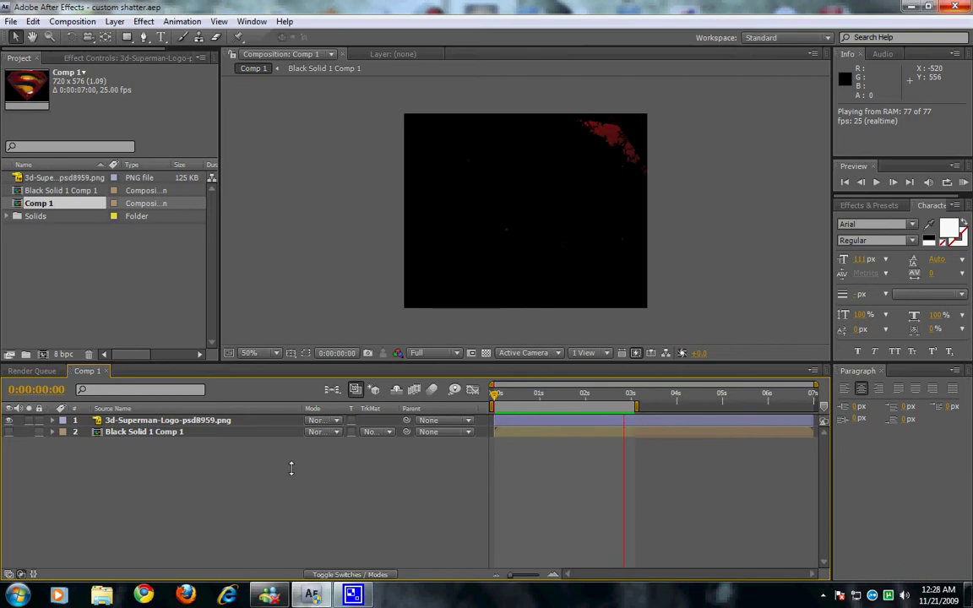
{"action": "key", "text": "space"}
- Start a new empty project and create Comp 1 with default settings
{"action": "left_click", "coordinate": [11, 21]}
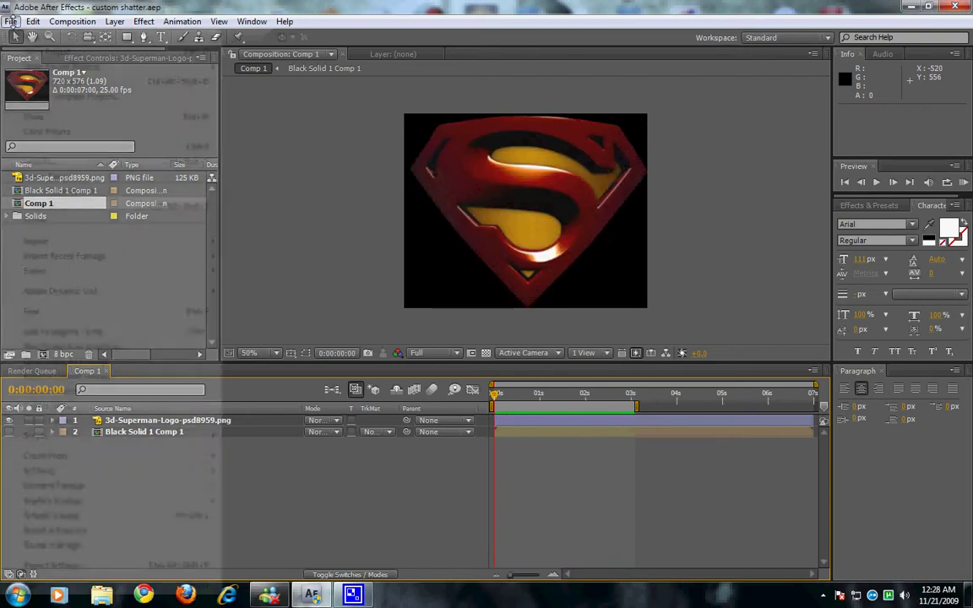
{"action": "mouse_move", "coordinate": [19, 37]}
{"action": "left_click", "coordinate": [236, 39]}
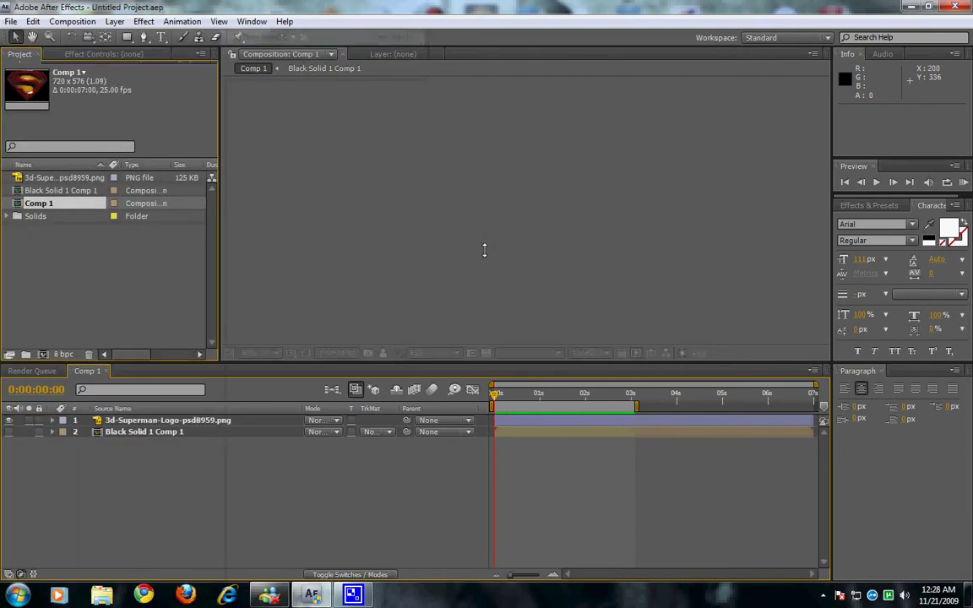
{"action": "right_click", "coordinate": [62, 232]}
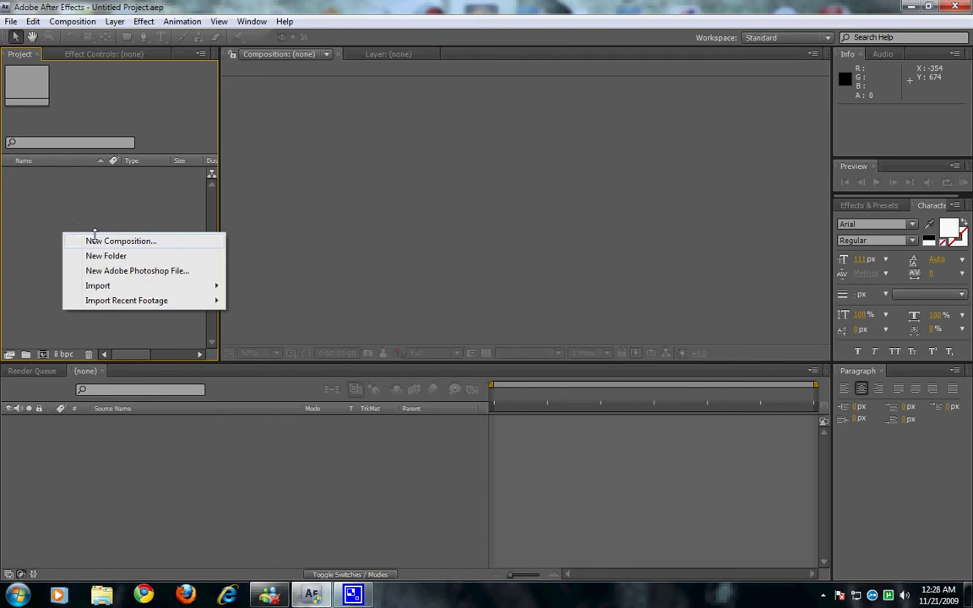
{"action": "left_click", "coordinate": [118, 239]}
{"action": "left_click", "coordinate": [549, 427]}
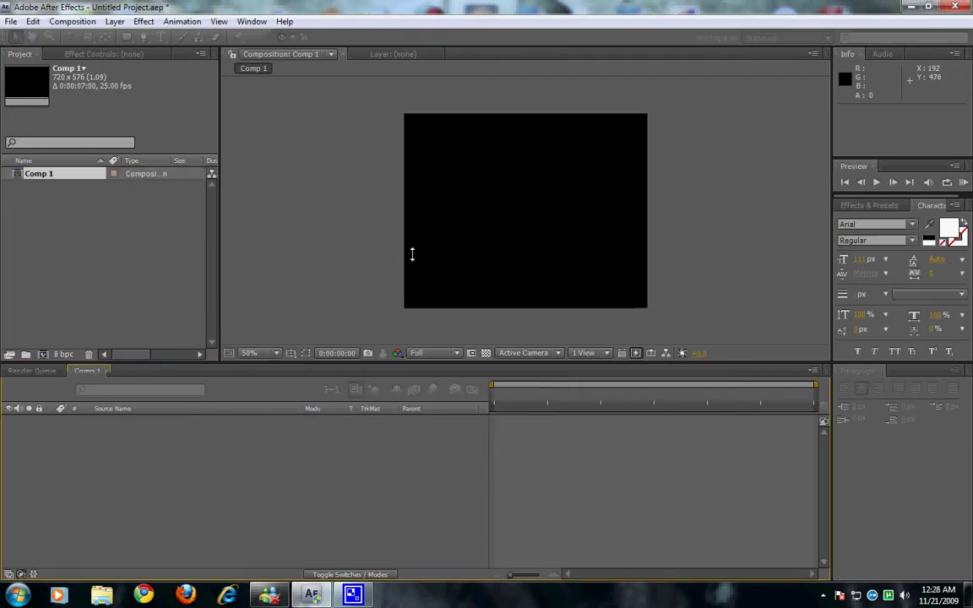
- Import the Superman logo PNG into Comp 1 and scale it to about 195%, 216% to fill the frame
{"action": "double_click", "coordinate": [56, 256]}
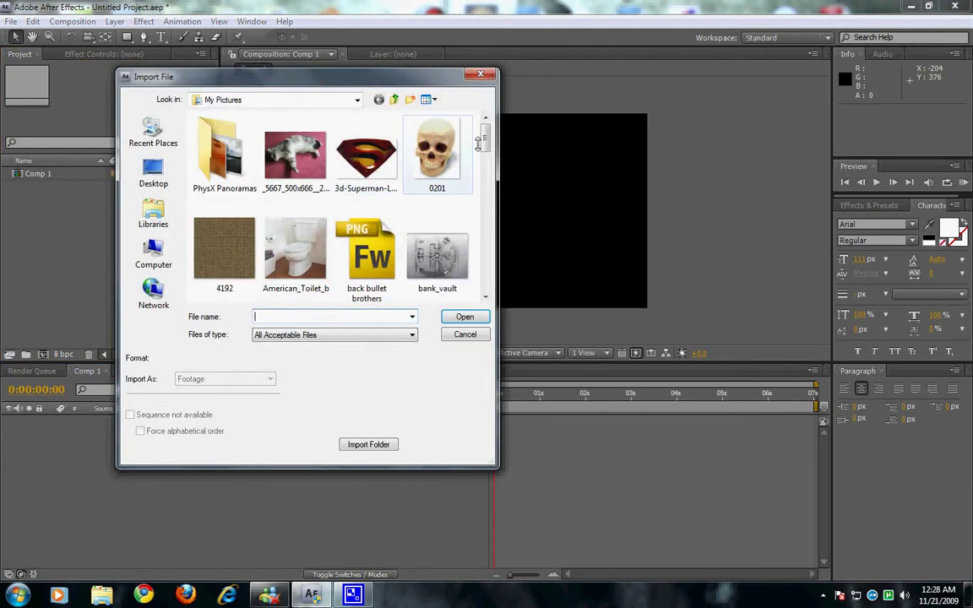
{"action": "double_click", "coordinate": [359, 193]}
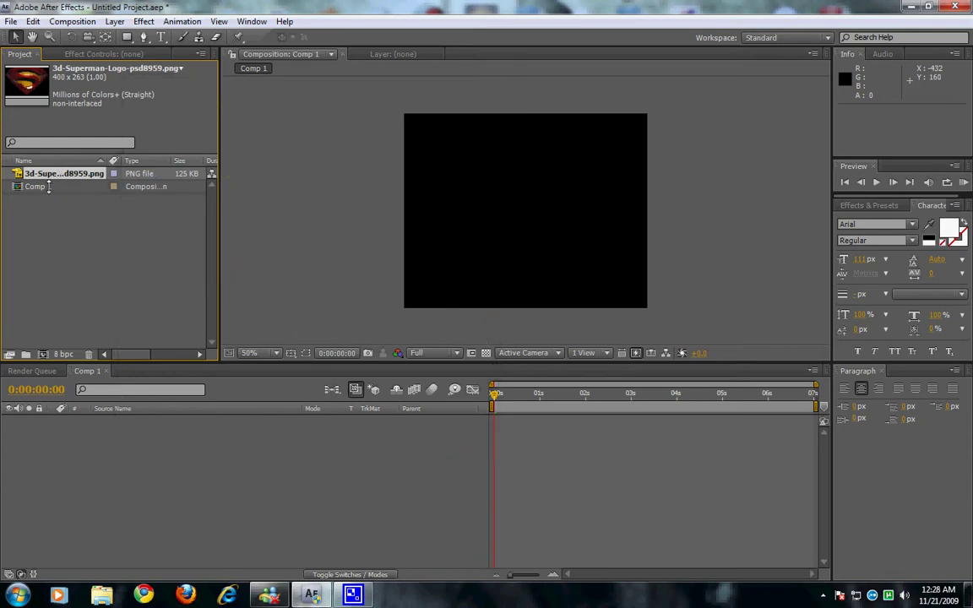
{"action": "left_click_drag", "start_coordinate": [59, 171], "coordinate": [169, 443]}
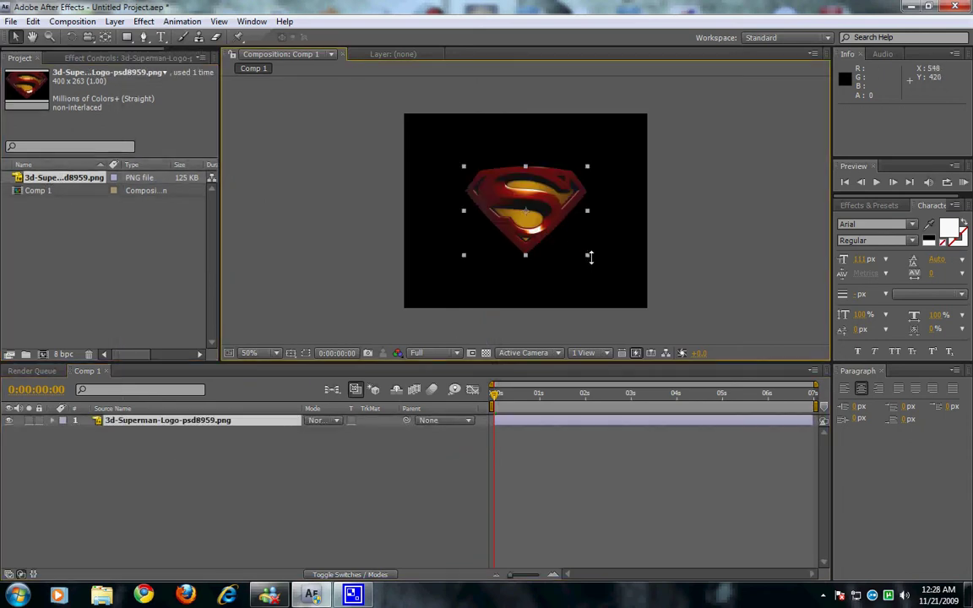
{"action": "left_click_drag", "start_coordinate": [587, 254], "coordinate": [647, 308]}
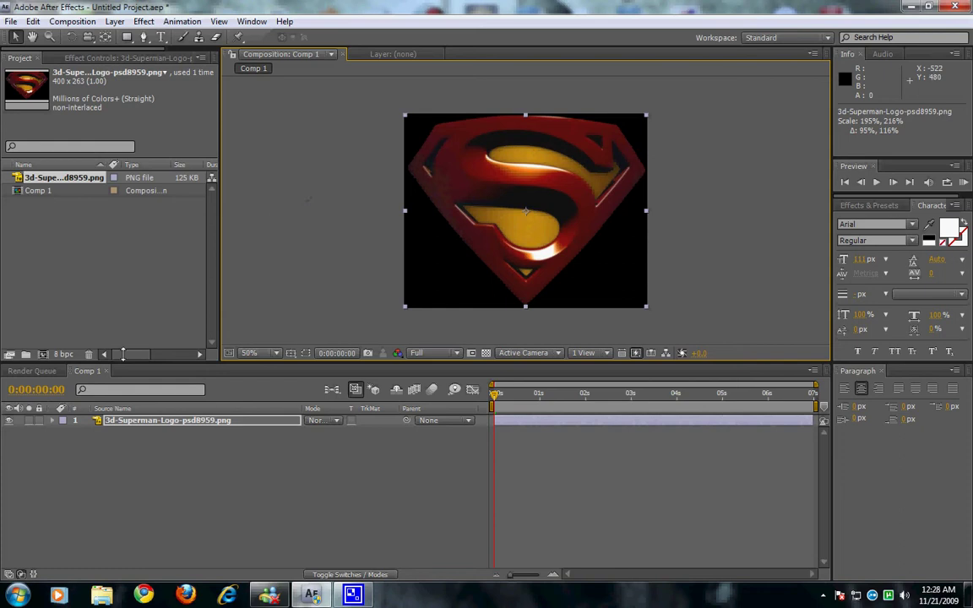
- Add a new solid layer, Black Solid 1, to the composition
{"action": "right_click", "coordinate": [158, 463]}
{"action": "mouse_move", "coordinate": [191, 445]}
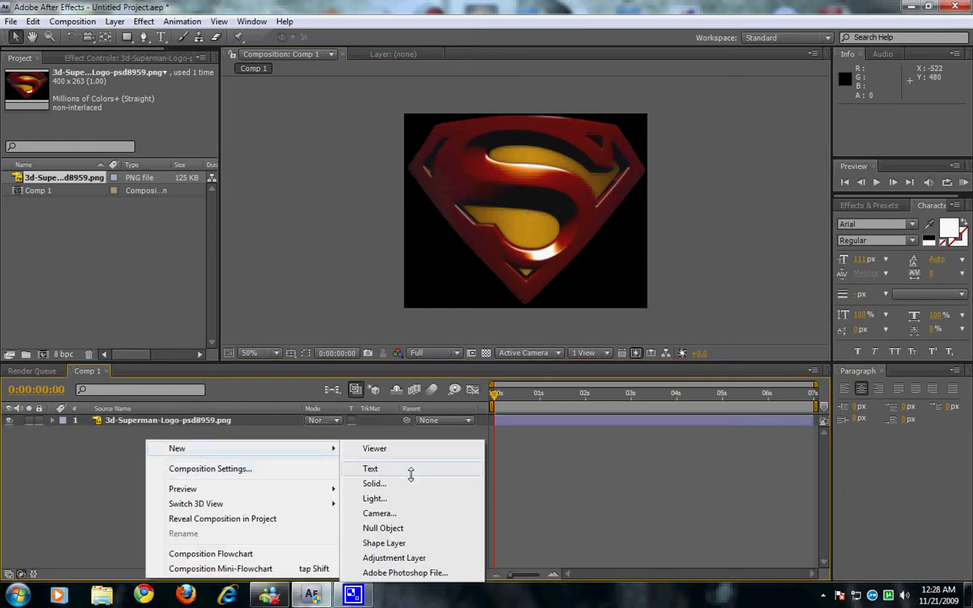
{"action": "left_click", "coordinate": [405, 483]}
{"action": "left_click", "coordinate": [507, 415]}
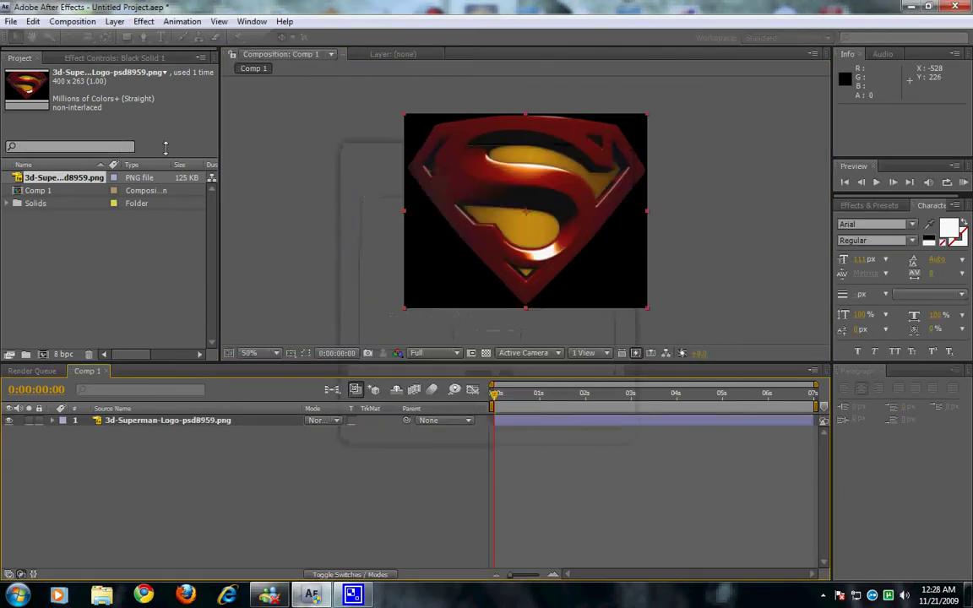
- Apply Fractal Noise to Black Solid 1 with Contrast 149 and a reduced Transform Scale for finer grain
{"action": "left_click", "coordinate": [138, 22]}
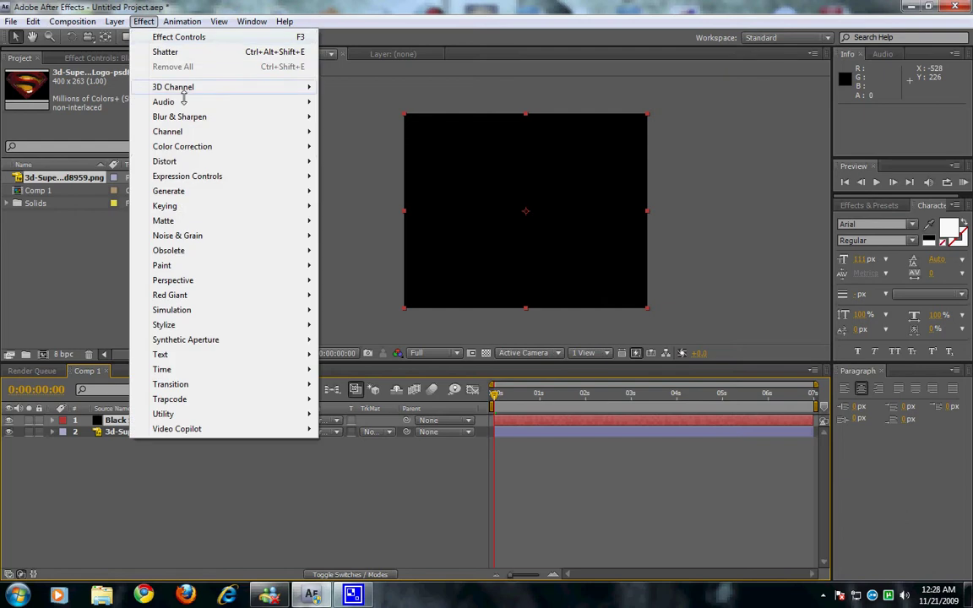
{"action": "mouse_move", "coordinate": [179, 236]}
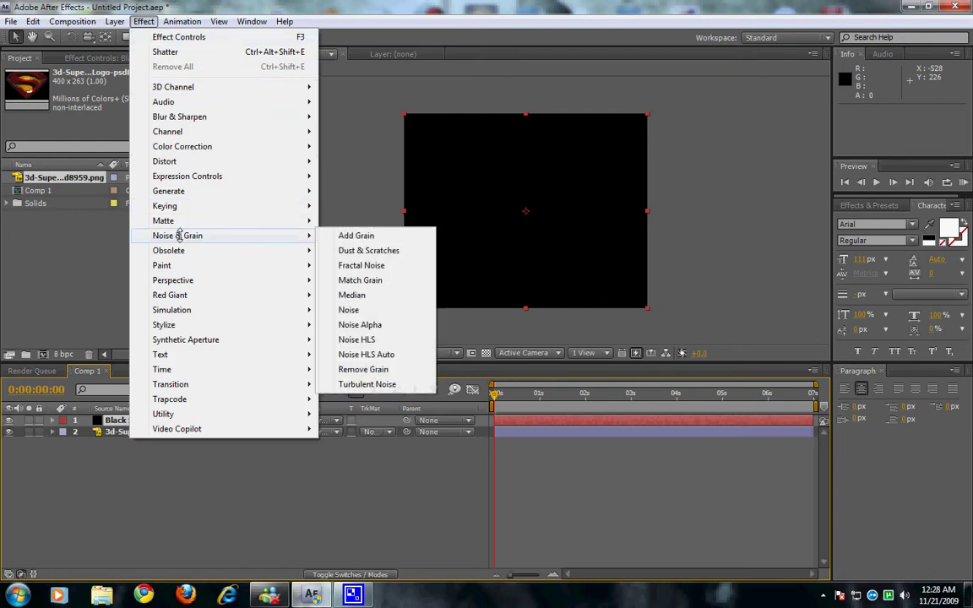
{"action": "left_click", "coordinate": [371, 265]}
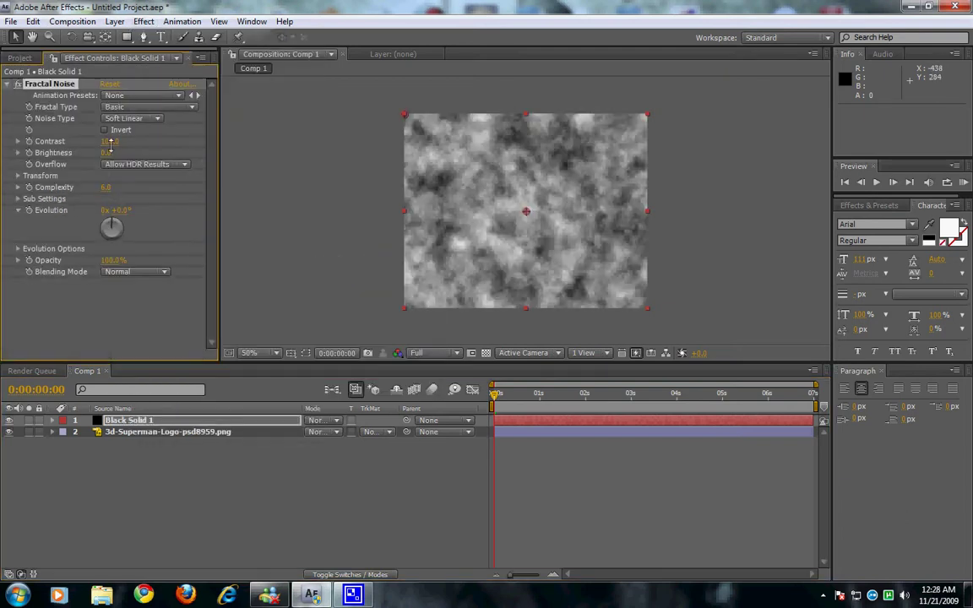
{"action": "left_click_drag", "start_coordinate": [133, 141], "coordinate": [143, 140]}
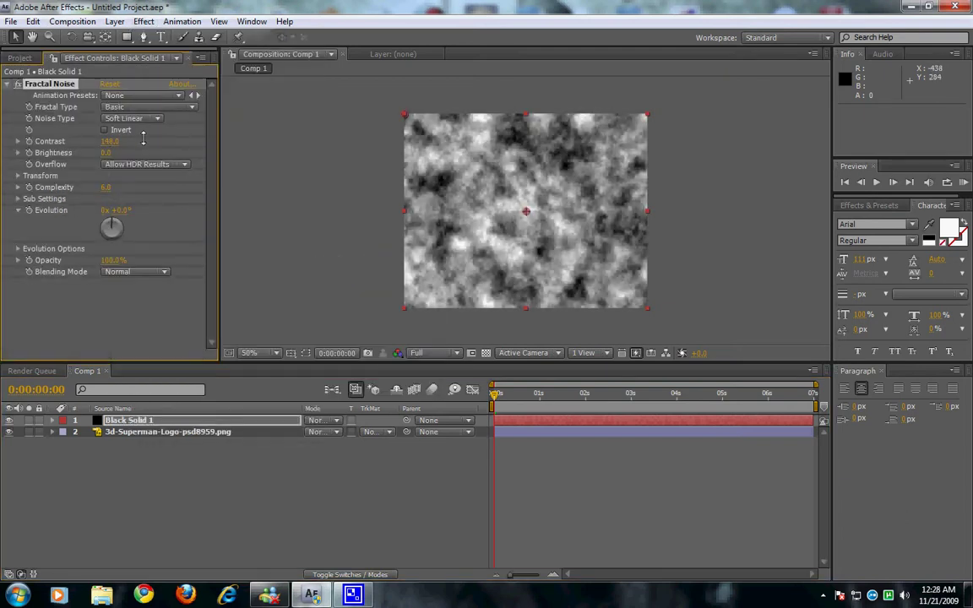
{"action": "left_click", "coordinate": [18, 175]}
{"action": "left_click", "coordinate": [29, 209]}
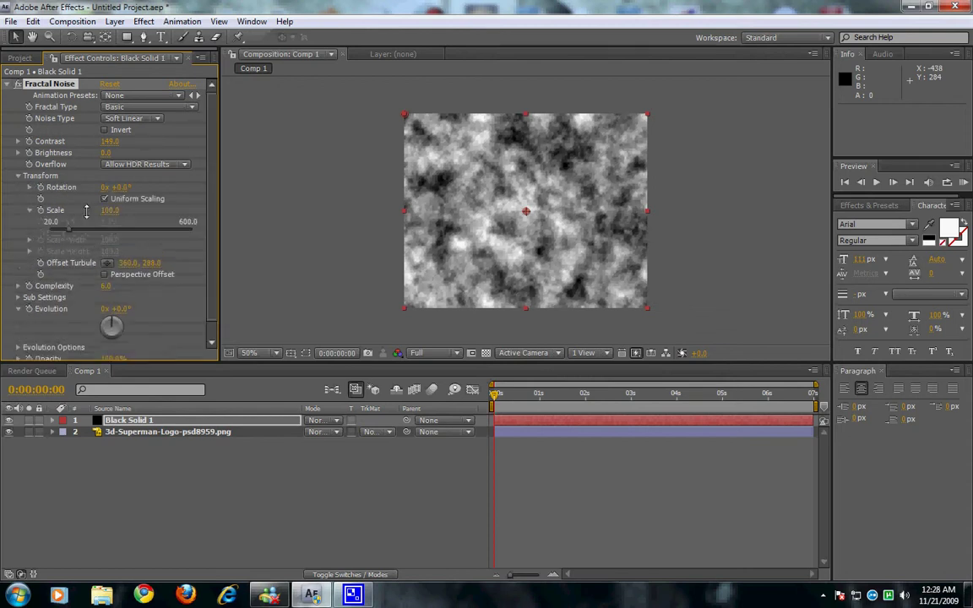
{"action": "left_click_drag", "start_coordinate": [107, 209], "coordinate": [93, 194]}
{"action": "left_click", "coordinate": [9, 84]}
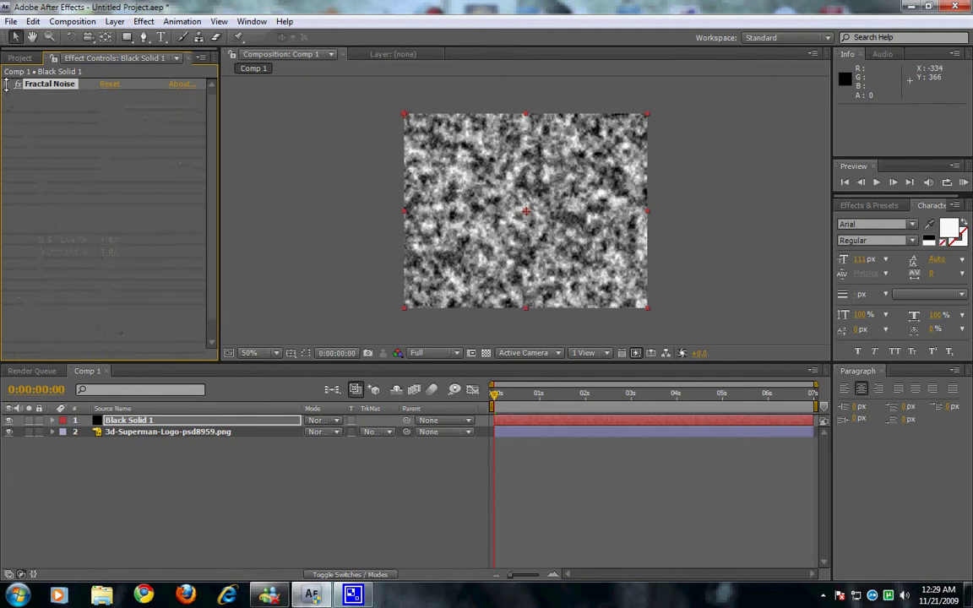
- Apply Colorama to Black Solid 1 and set one Output Cycle point to black
{"action": "left_click", "coordinate": [142, 21]}
{"action": "mouse_move", "coordinate": [181, 146]}
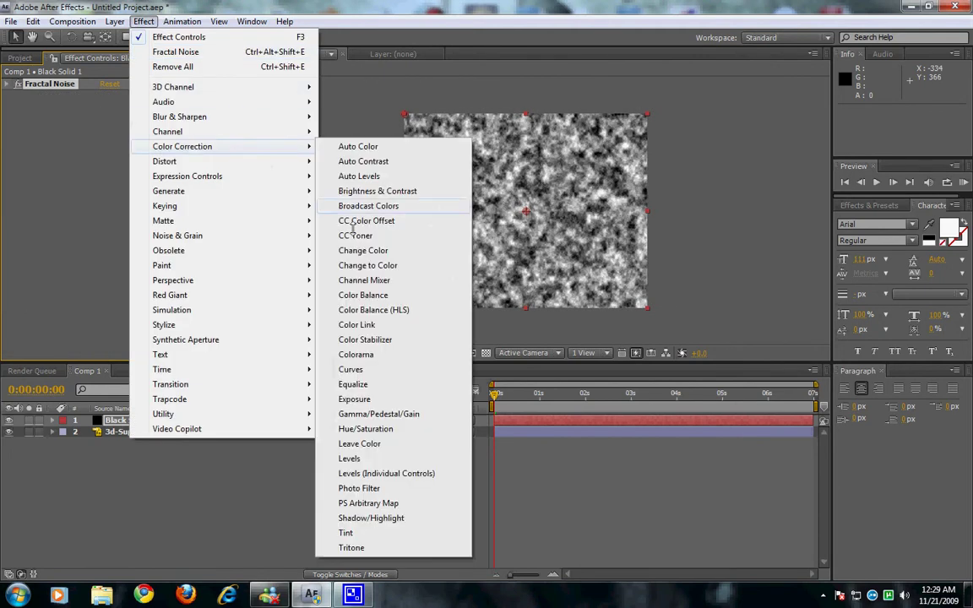
{"action": "left_click", "coordinate": [356, 355]}
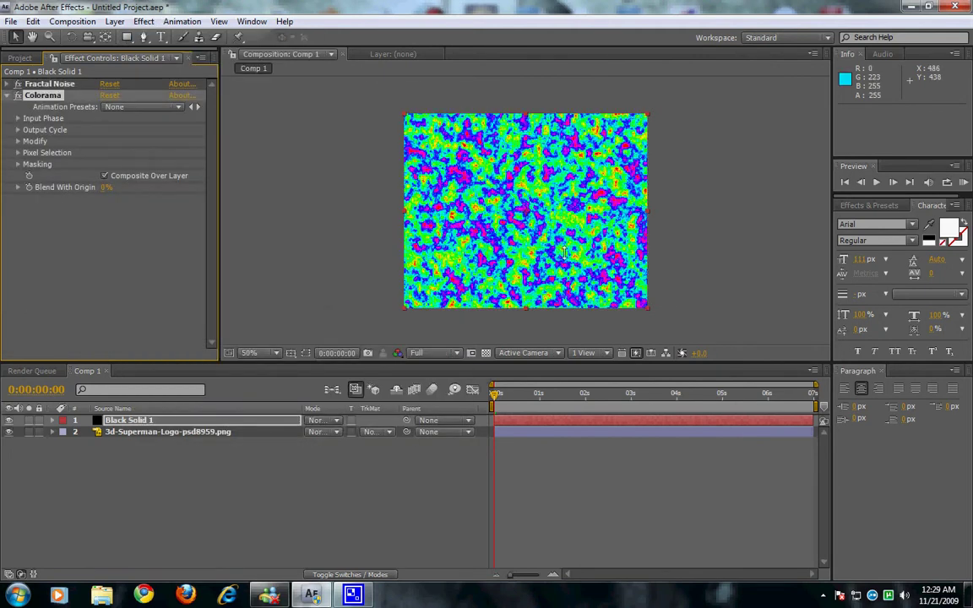
{"action": "left_click", "coordinate": [18, 130]}
{"action": "double_click", "coordinate": [85, 156]}
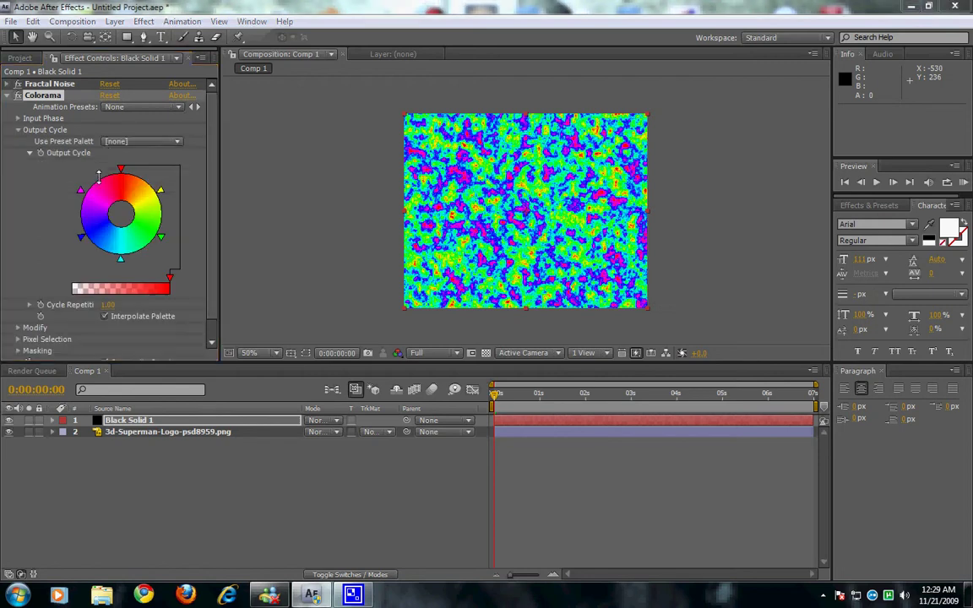
{"action": "left_click", "coordinate": [16, 180]}
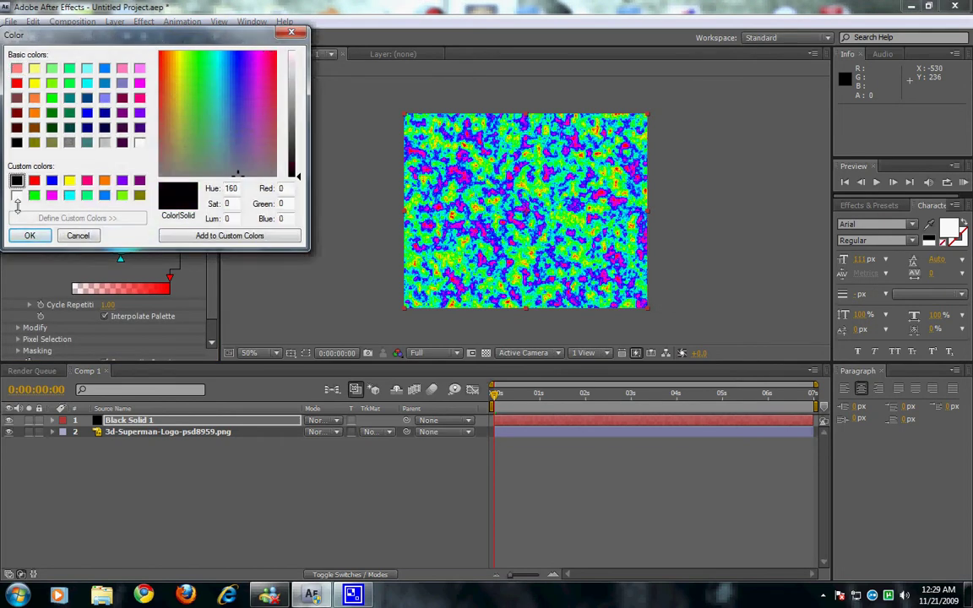
{"action": "left_click", "coordinate": [30, 236]}
- Shift the red point, move the magenta point lower, and add a yellow point on the Output Cycle wheel
{"action": "left_click_drag", "start_coordinate": [121, 169], "coordinate": [126, 169]}
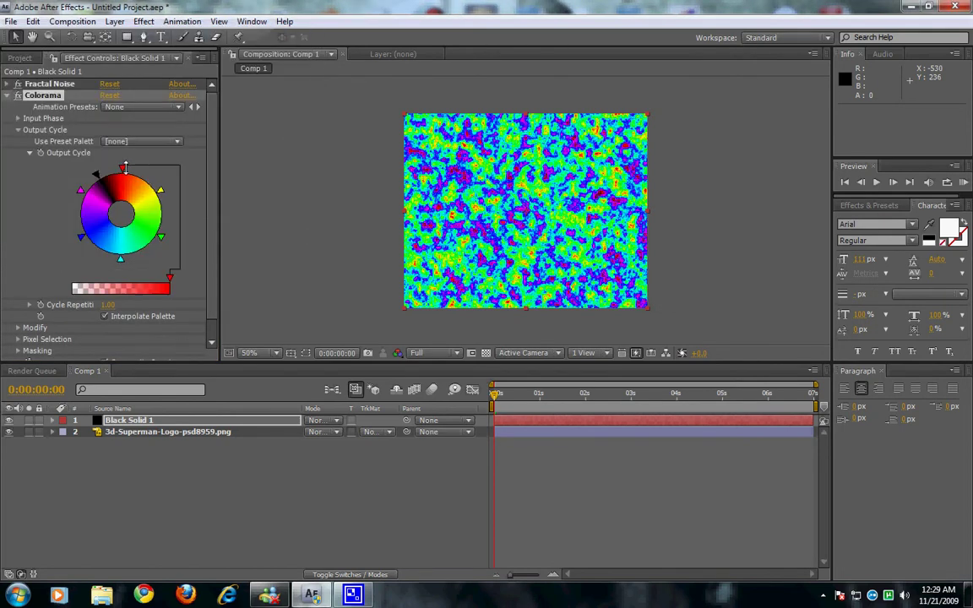
{"action": "left_click", "coordinate": [79, 194]}
{"action": "left_click_drag", "start_coordinate": [79, 194], "coordinate": [154, 247]}
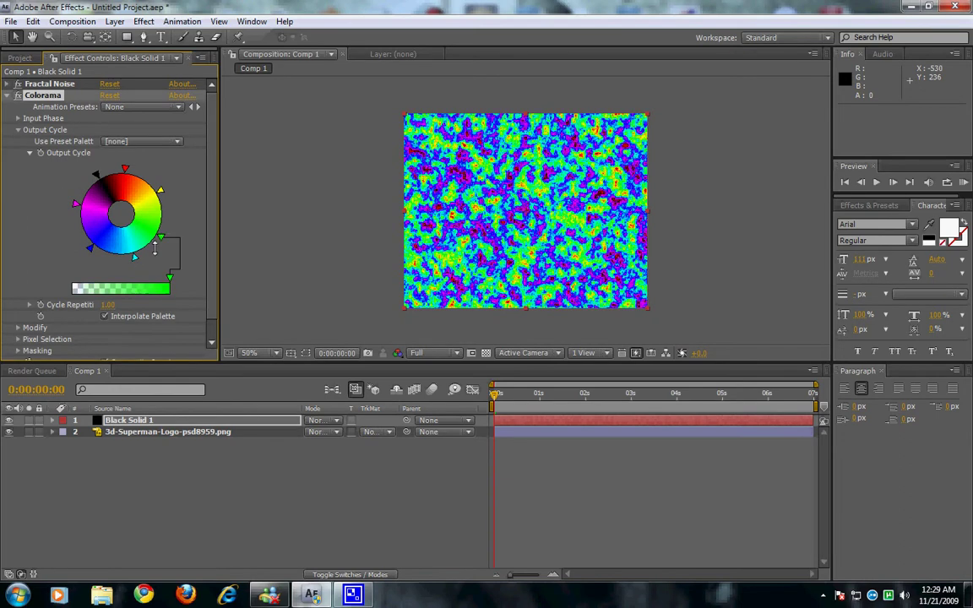
{"action": "left_click", "coordinate": [160, 191]}
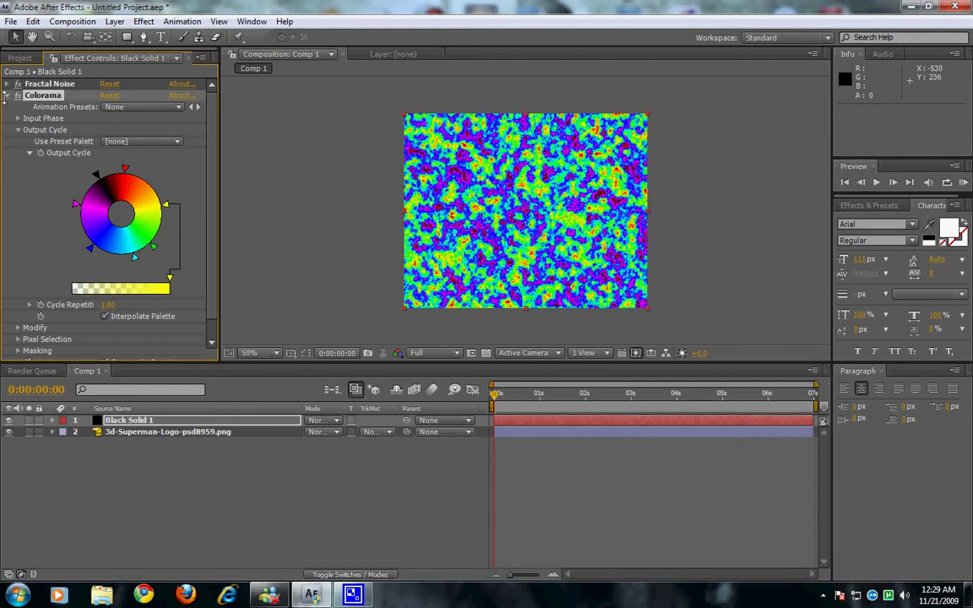
{"action": "left_click", "coordinate": [7, 95]}
{"action": "left_click", "coordinate": [125, 420]}
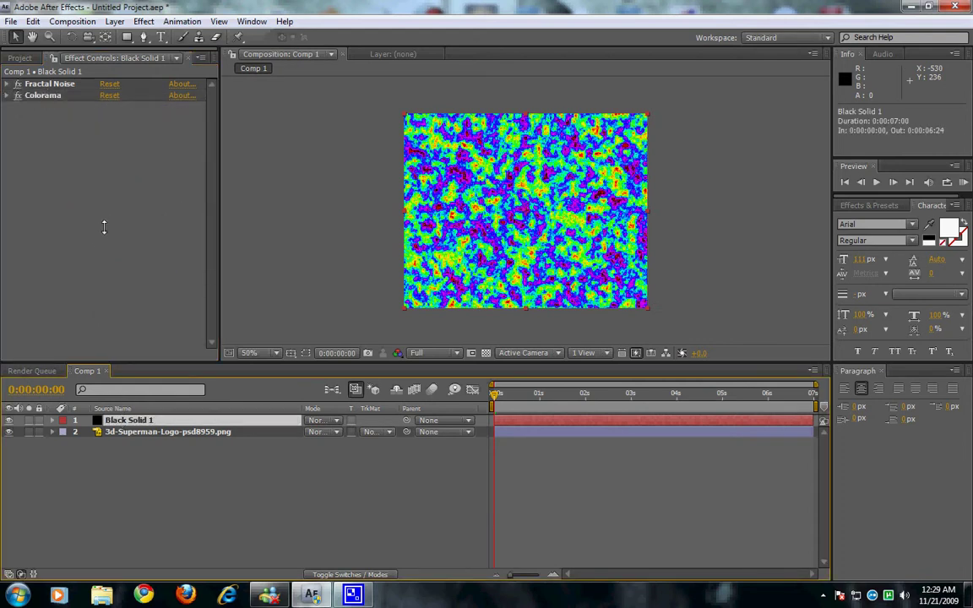
- Pre-compose Black Solid 1 as Black Solid 1 Comp 1, moving all attributes, and place it below the logo
{"action": "key", "text": "ctrl+shift+c"}
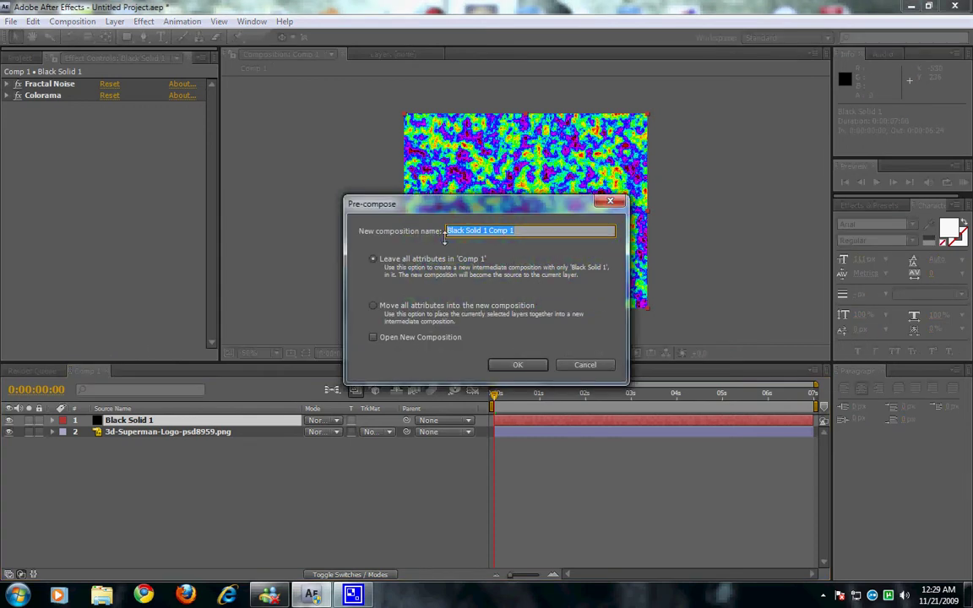
{"action": "left_click", "coordinate": [373, 305]}
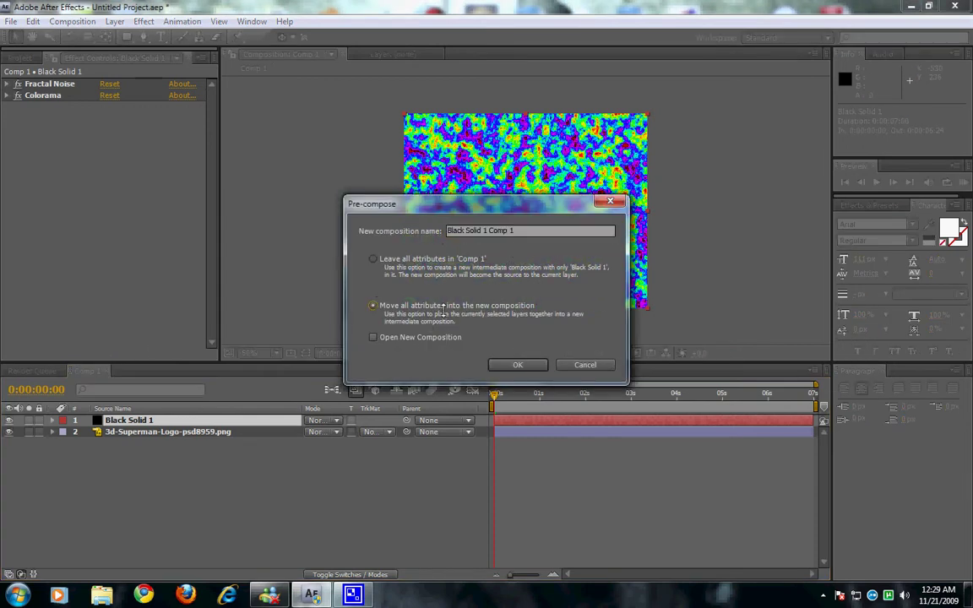
{"action": "left_click", "coordinate": [512, 365]}
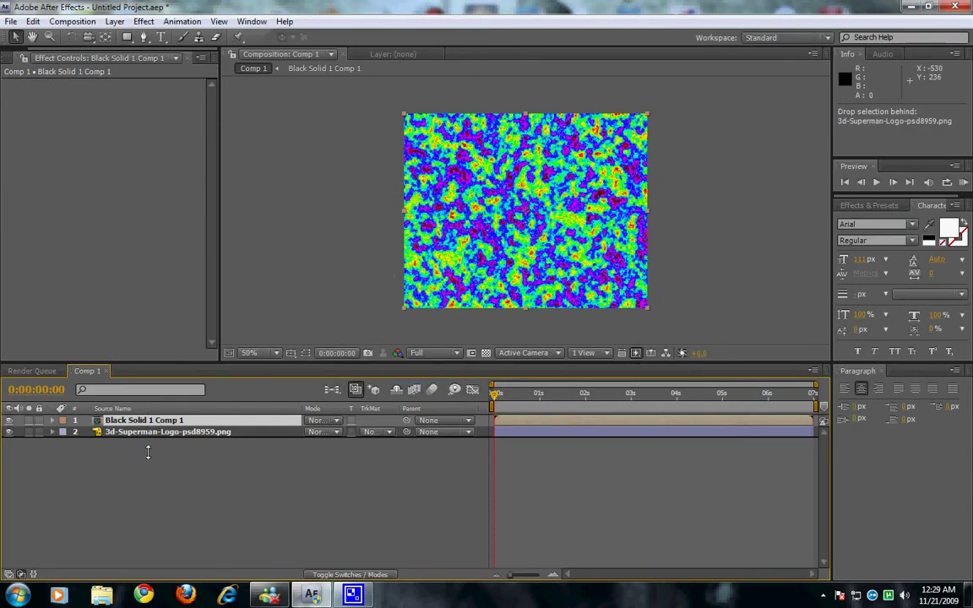
{"action": "key", "text": "ctrl+["}
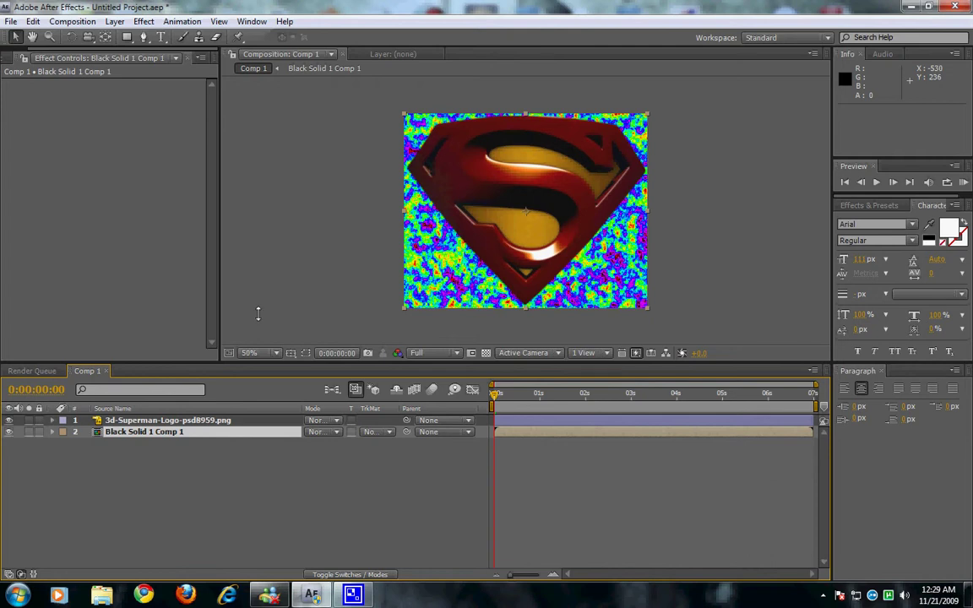
- Select the Superman logo layer and bring up the Simulation effects list
{"action": "left_click", "coordinate": [145, 421]}
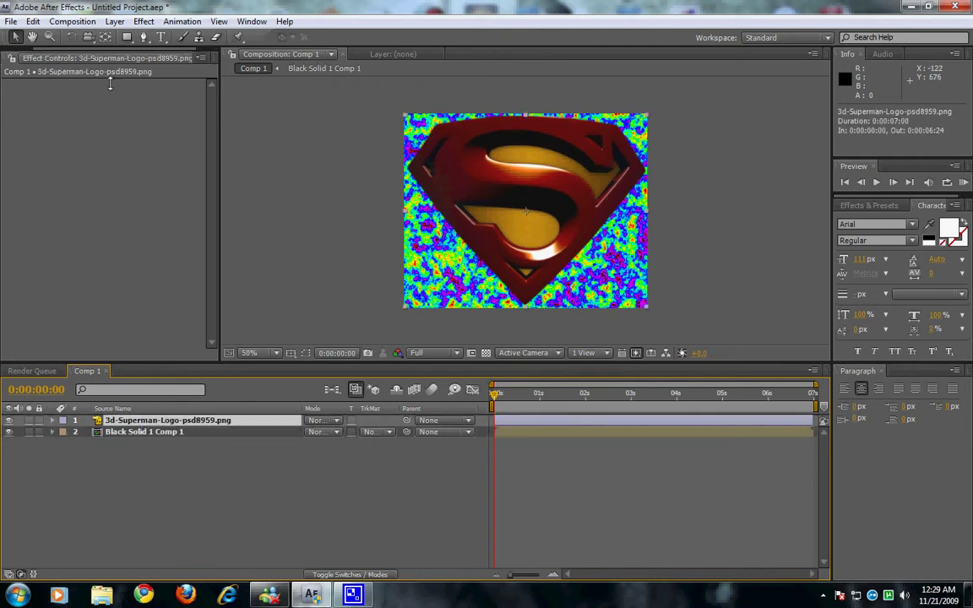
{"action": "left_click", "coordinate": [140, 21]}
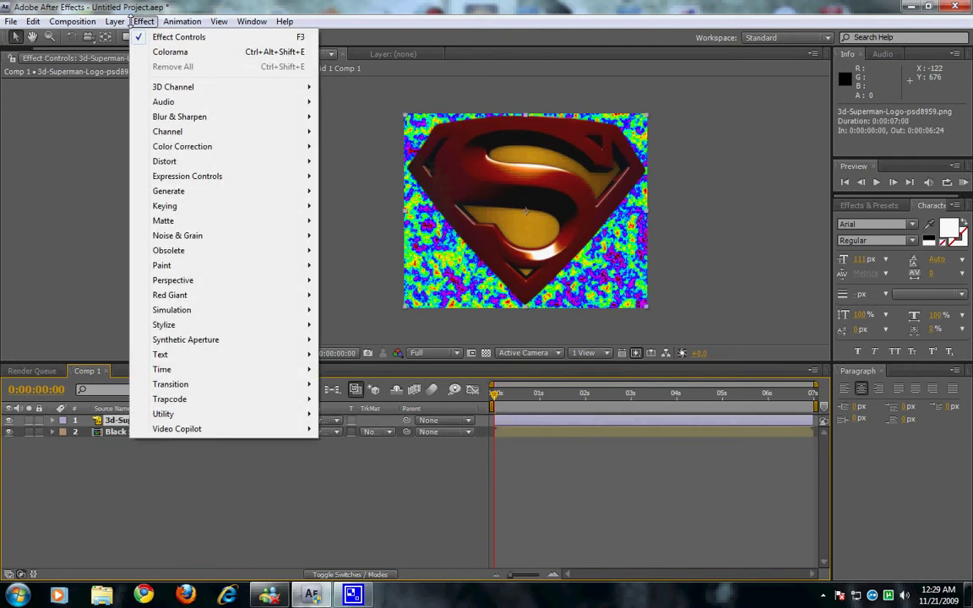
{"action": "mouse_move", "coordinate": [191, 310]}
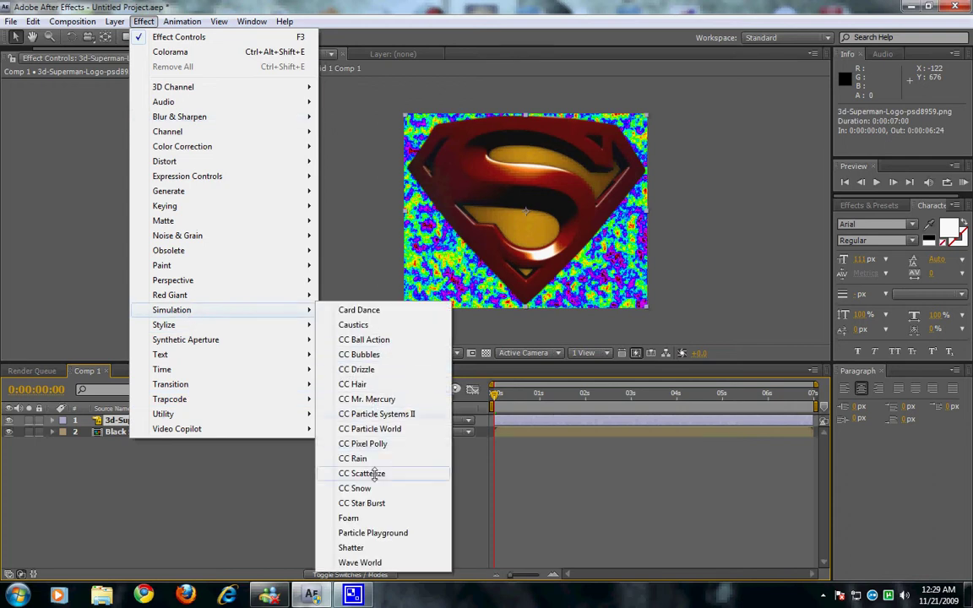
- Apply Shatter to the logo, hide Black Solid 1 Comp 1, and set Shape Pattern to Custom
{"action": "left_click", "coordinate": [353, 548]}
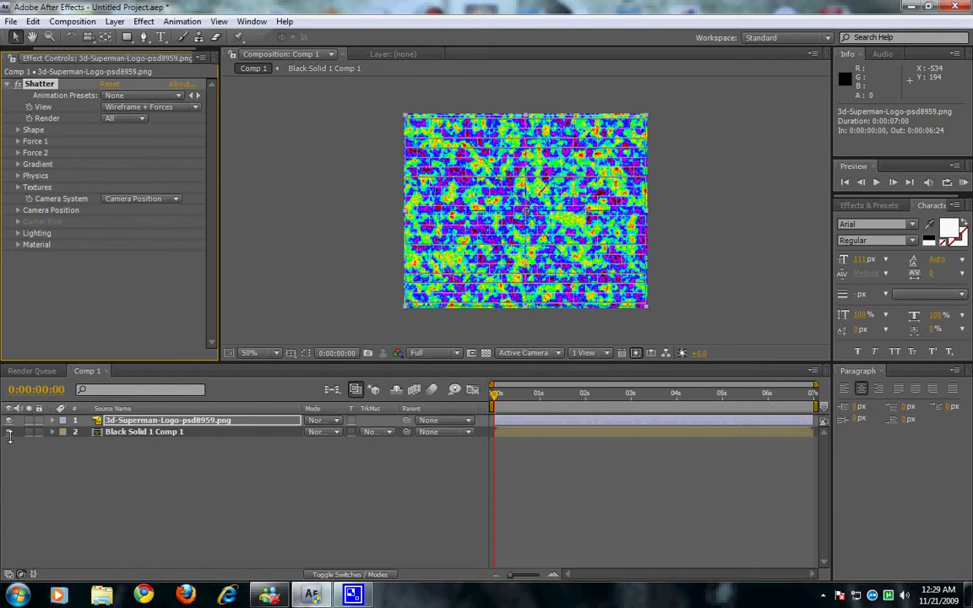
{"action": "left_click", "coordinate": [51, 463]}
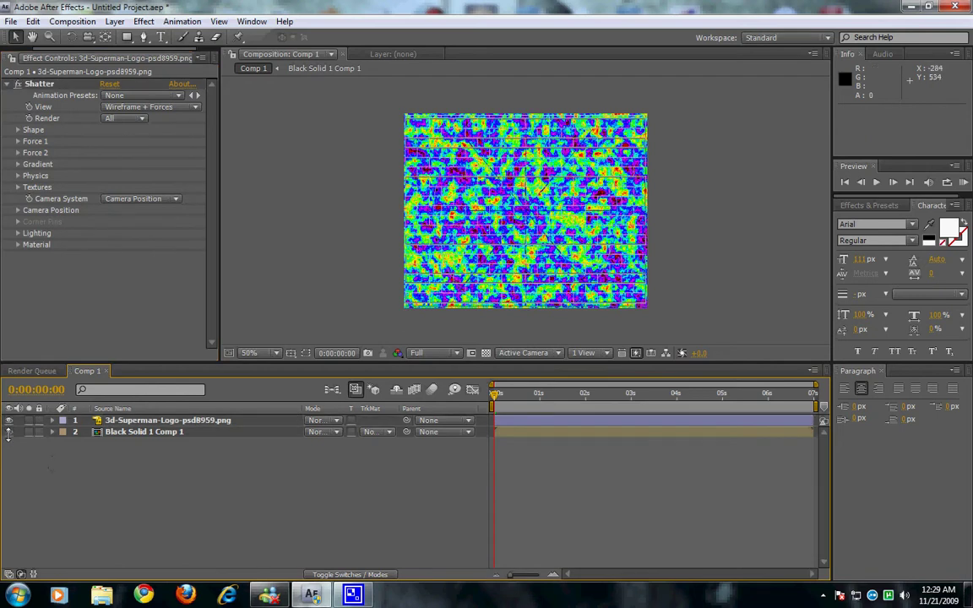
{"action": "left_click", "coordinate": [18, 129]}
{"action": "left_click", "coordinate": [129, 141]}
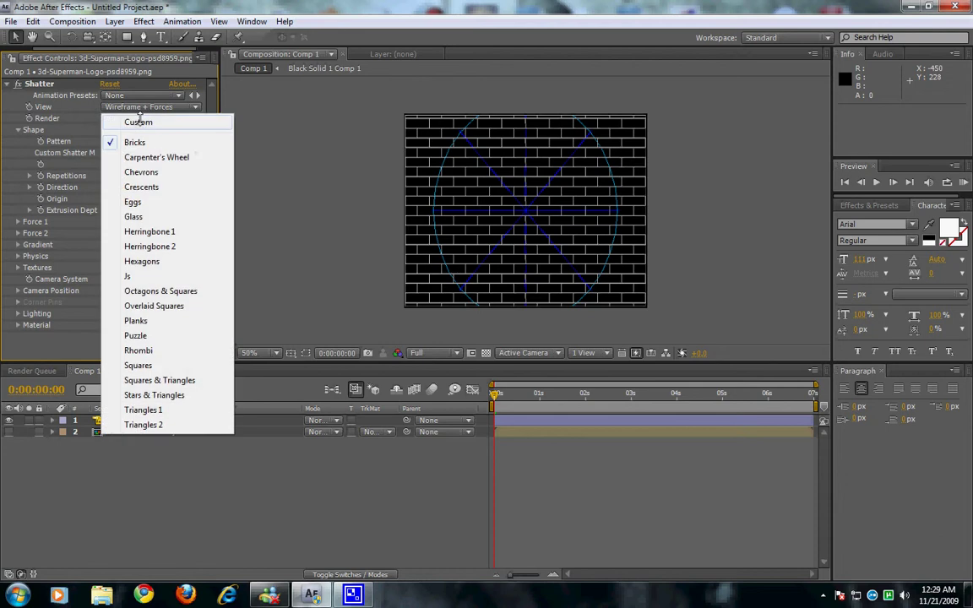
{"action": "left_click", "coordinate": [126, 122]}
- Use Black Solid 1 Comp 1 as the Custom Shatter Map with Extrusion Depth 0.01
{"action": "left_click", "coordinate": [141, 152]}
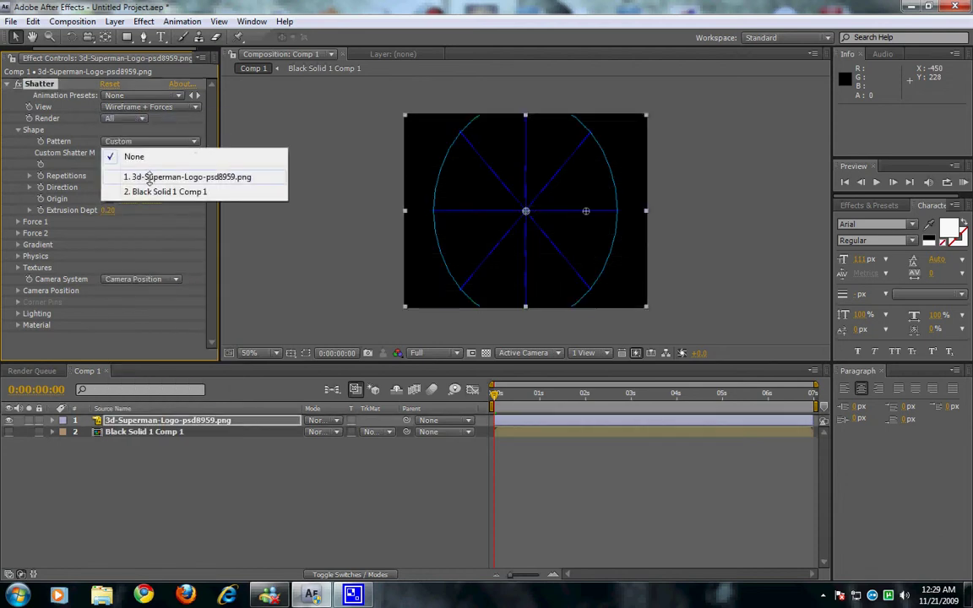
{"action": "left_click", "coordinate": [164, 191]}
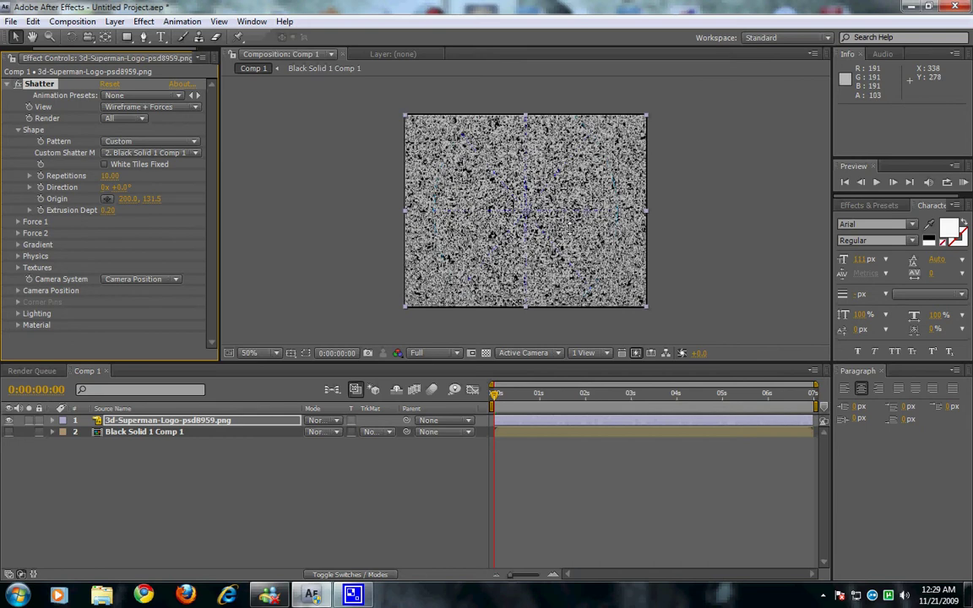
{"action": "left_click", "coordinate": [106, 212]}
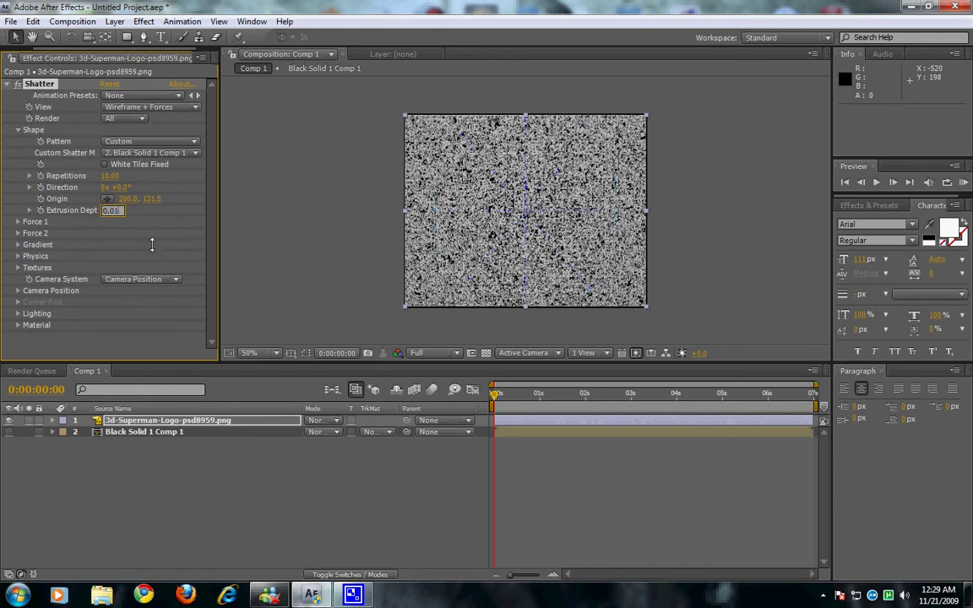
{"action": "left_click", "coordinate": [272, 217]}
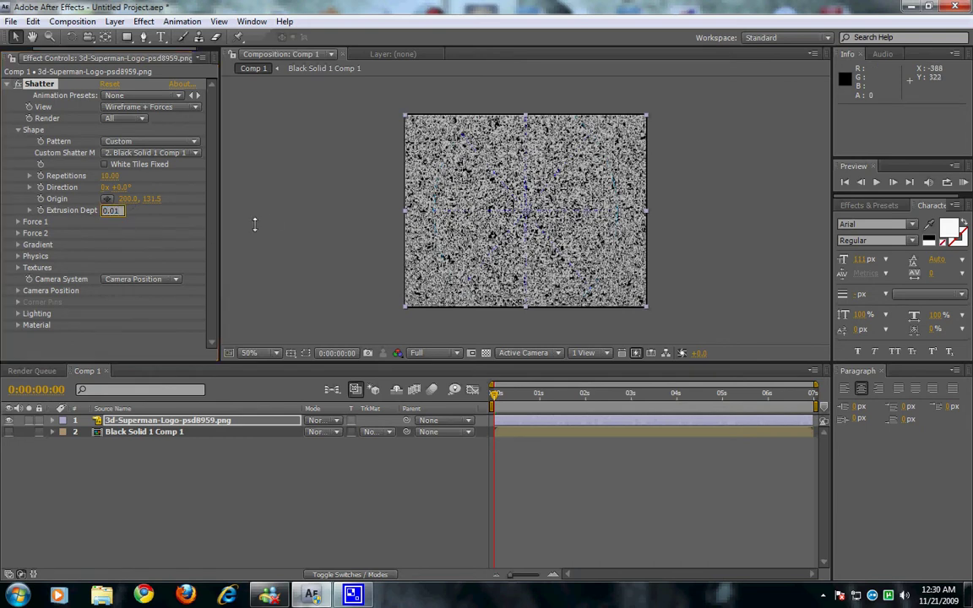
{"action": "left_click", "coordinate": [17, 129]}
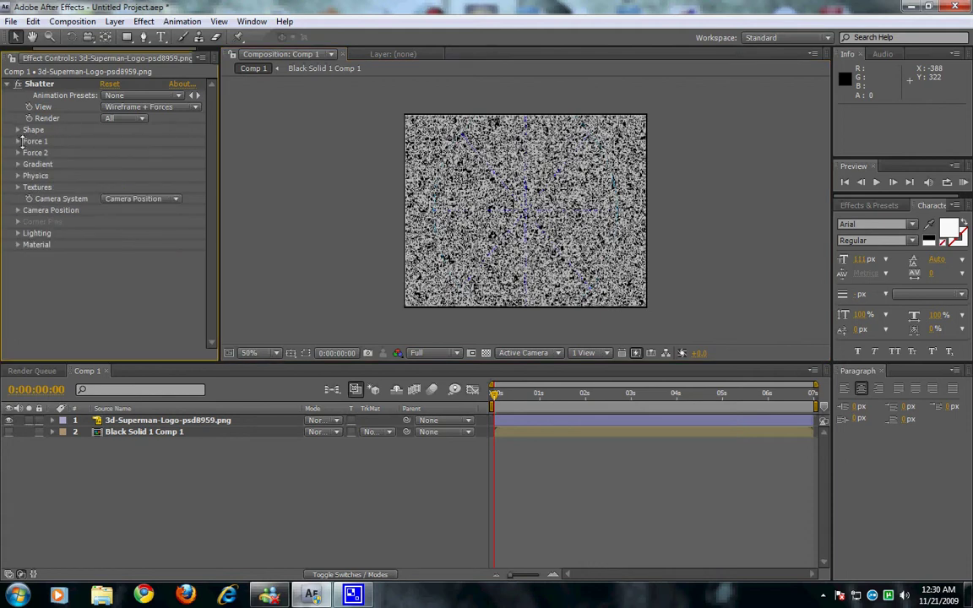
- Place Shatter Force 1 at -60.1, -25.3 beyond the top-left corner and set Force 2 Radius to 0.40
{"action": "left_click", "coordinate": [18, 141]}
{"action": "left_click", "coordinate": [107, 152]}
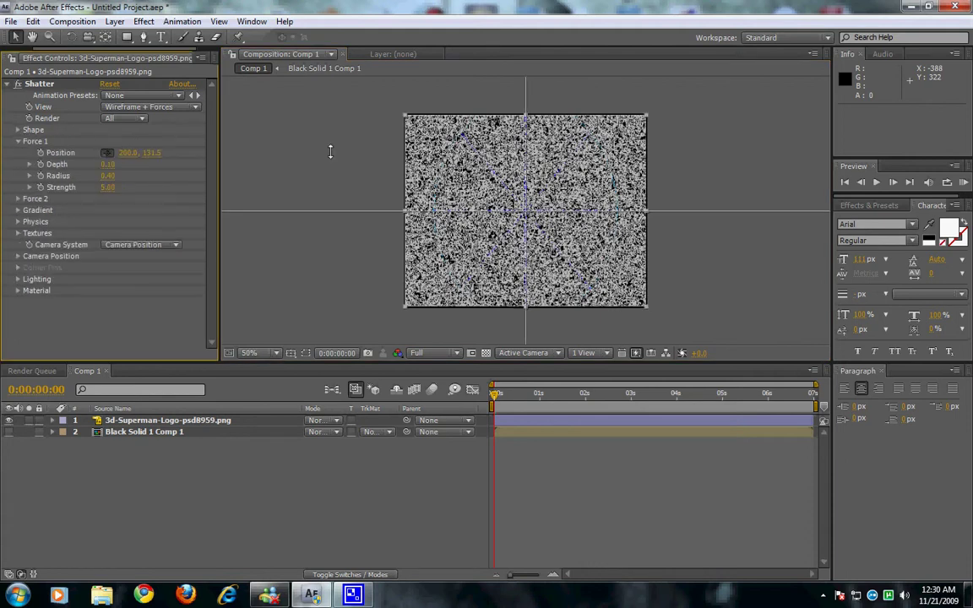
{"action": "left_click", "coordinate": [370, 97]}
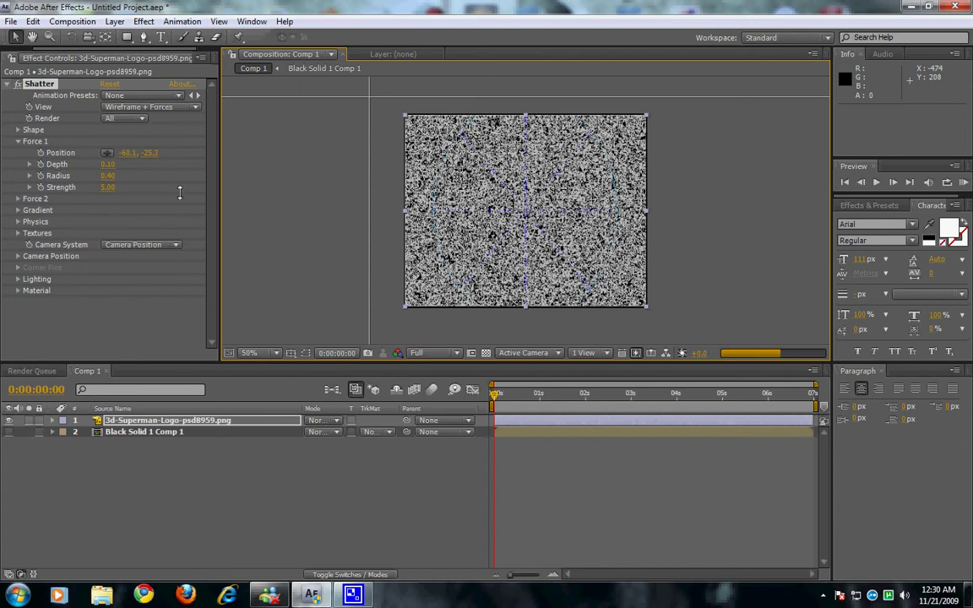
{"action": "left_click", "coordinate": [18, 199]}
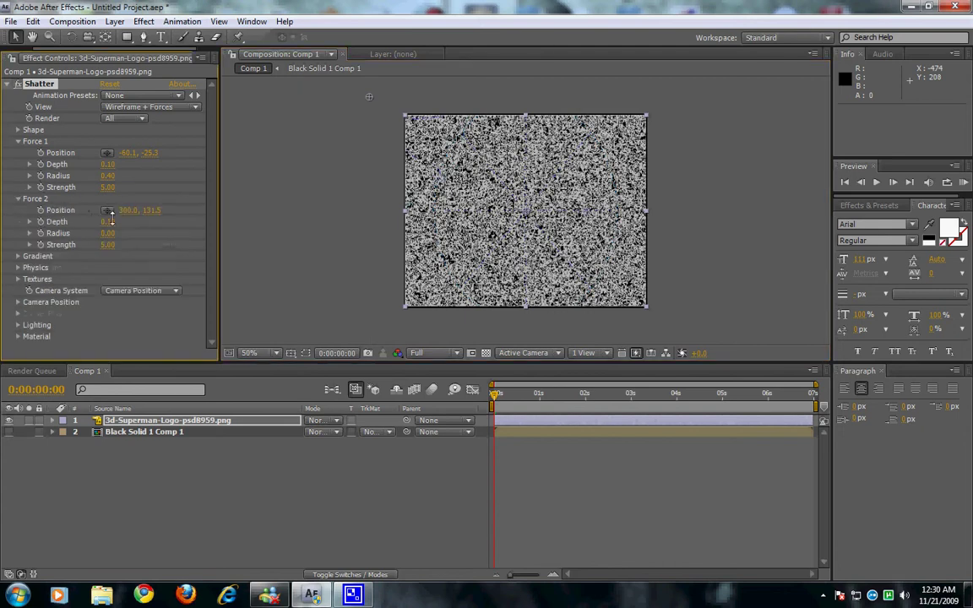
{"action": "left_click", "coordinate": [108, 233]}
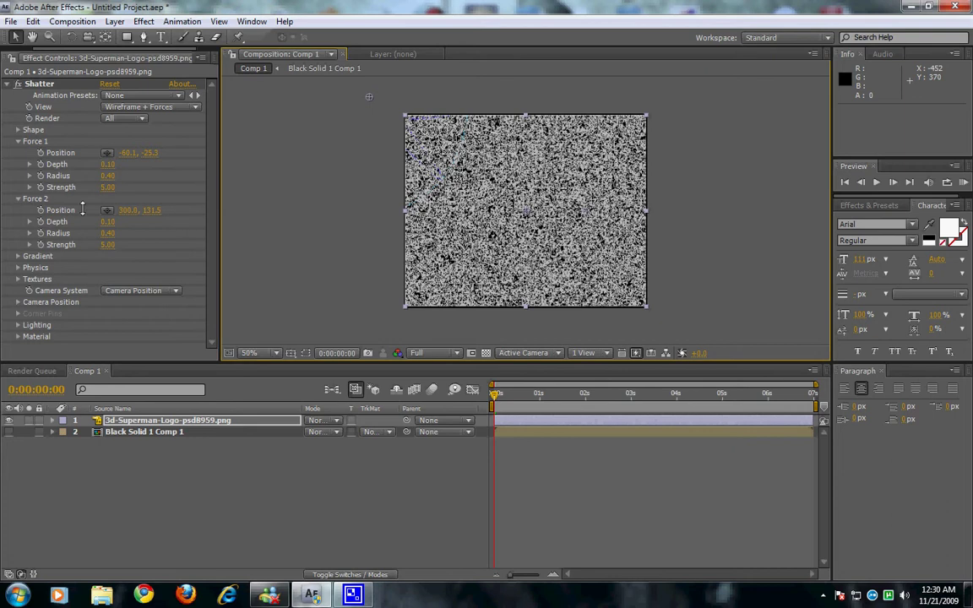
{"action": "left_click", "coordinate": [106, 209]}
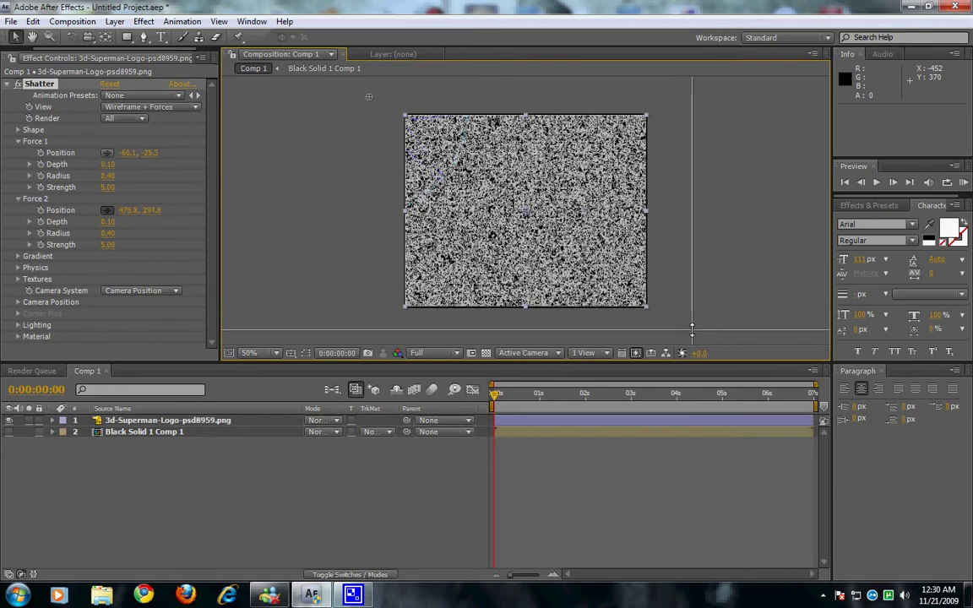
- Put Force 2 near the bottom-right corner and set starting Position keyframes for both forces
{"action": "left_click", "coordinate": [689, 335]}
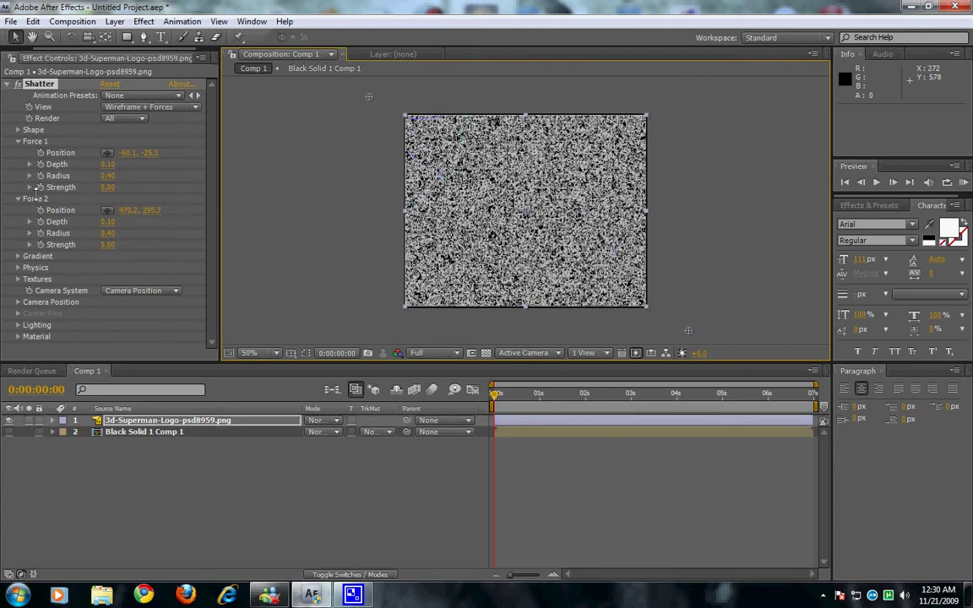
{"action": "left_click", "coordinate": [39, 152]}
{"action": "left_click", "coordinate": [39, 210]}
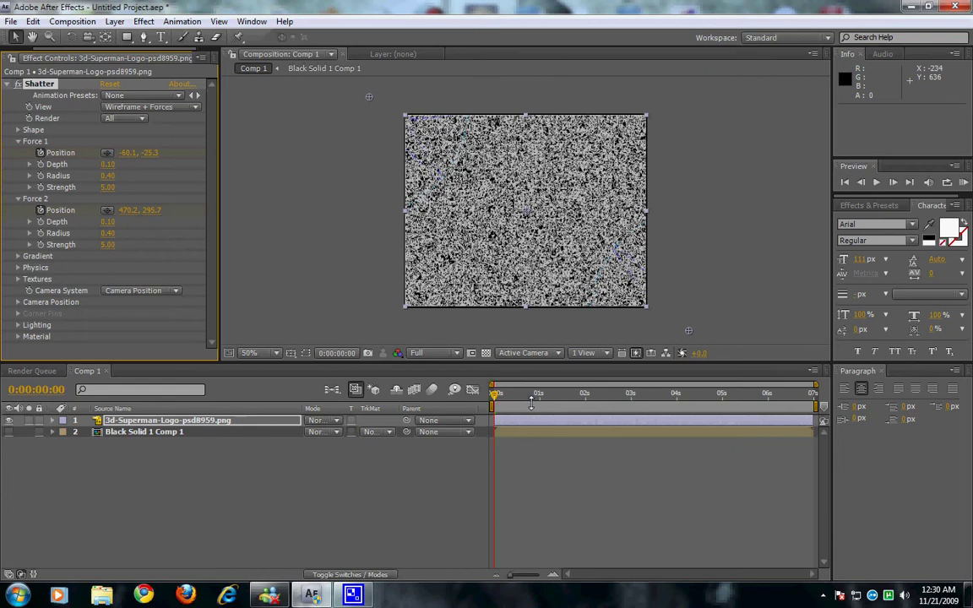
- At 0:00:01:01, move Force 1 to 471.3, 294.8 and Force 2 to -42.1, -19.7
{"action": "left_click_drag", "start_coordinate": [497, 395], "coordinate": [540, 397]}
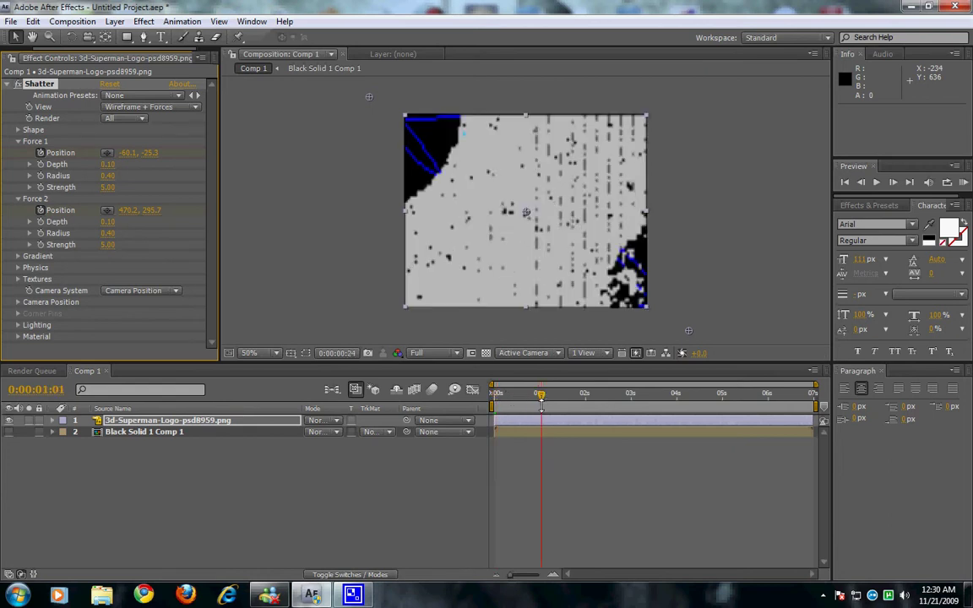
{"action": "key", "text": "Page_Down"}
{"action": "key", "text": "Page_Down"}
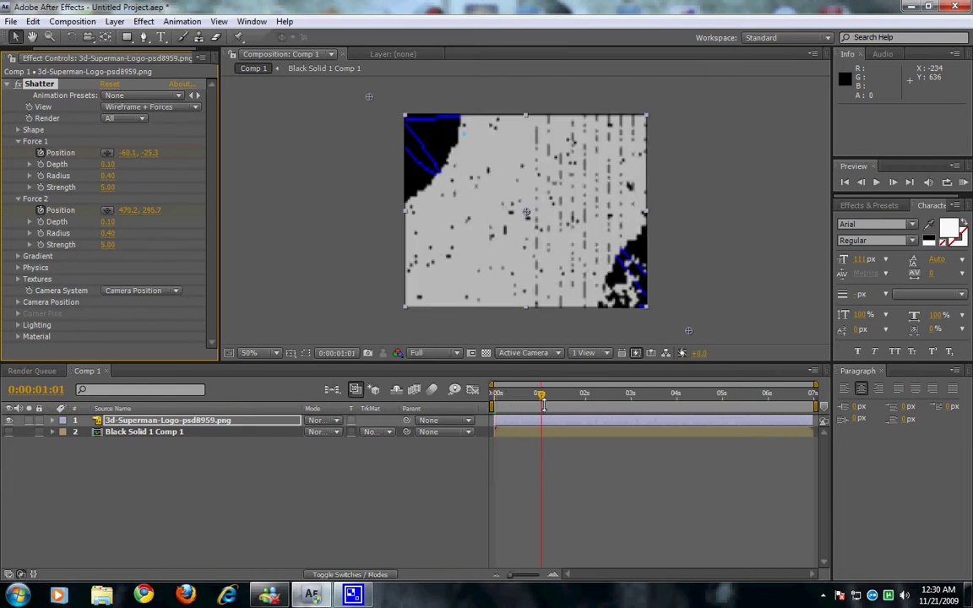
{"action": "left_click", "coordinate": [108, 152]}
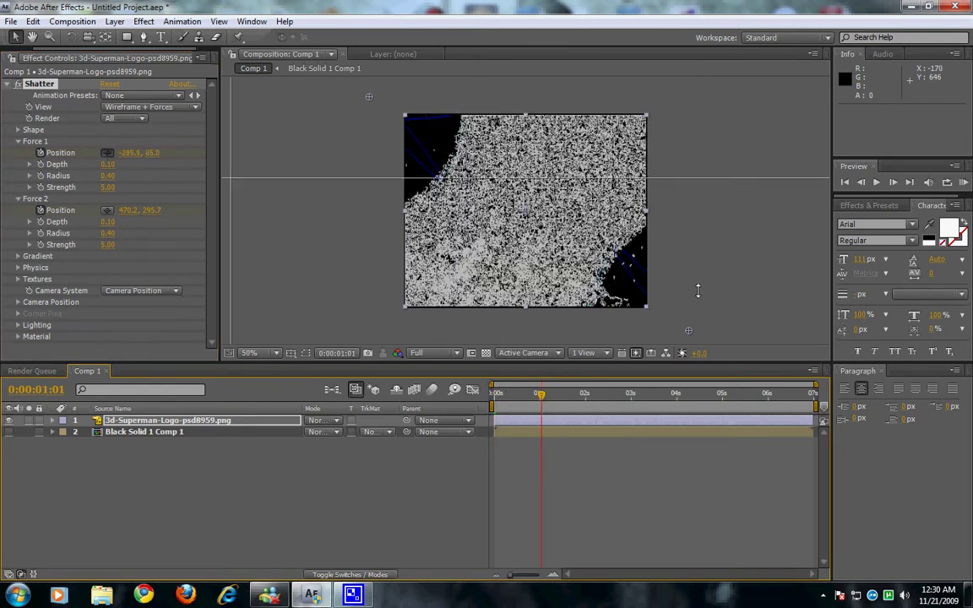
{"action": "left_click", "coordinate": [690, 330]}
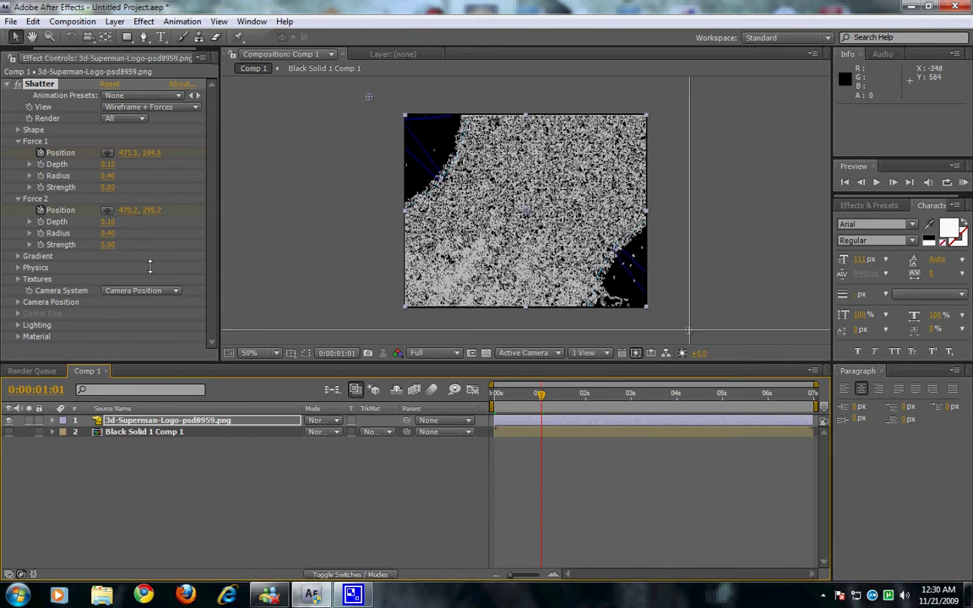
{"action": "left_click", "coordinate": [384, 104]}
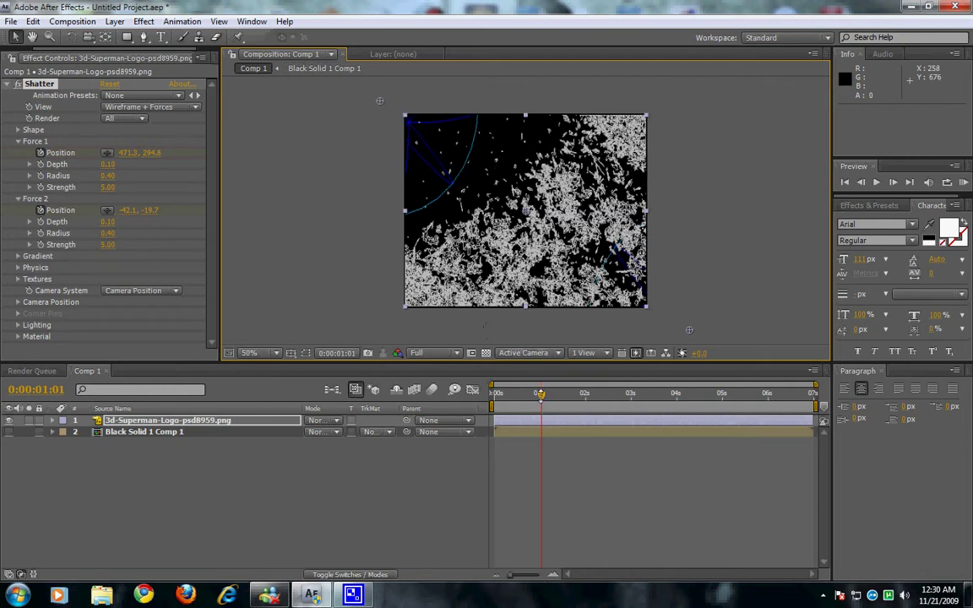
{"action": "left_click_drag", "start_coordinate": [541, 395], "coordinate": [519, 395]}
{"action": "left_click", "coordinate": [491, 394]}
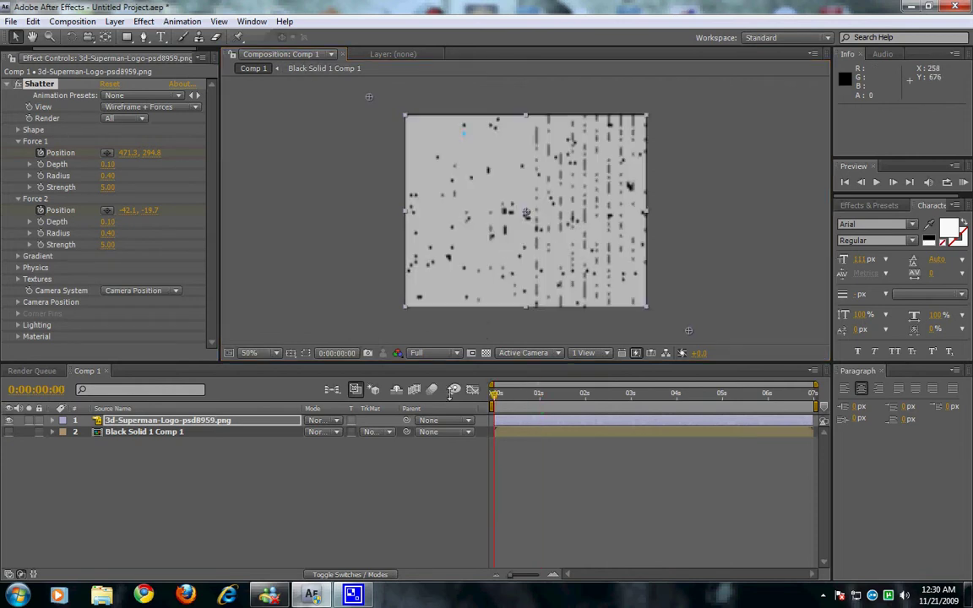
{"action": "left_click", "coordinate": [543, 394]}
- Set the viewer resolution to Half and play the shatter animation from the start
{"action": "left_click", "coordinate": [435, 352]}
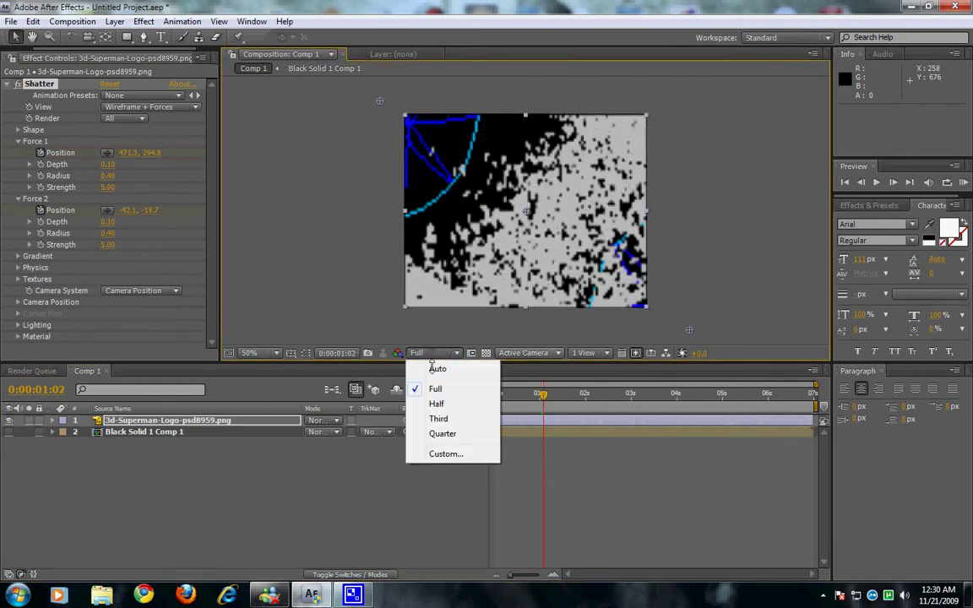
{"action": "left_click", "coordinate": [436, 400]}
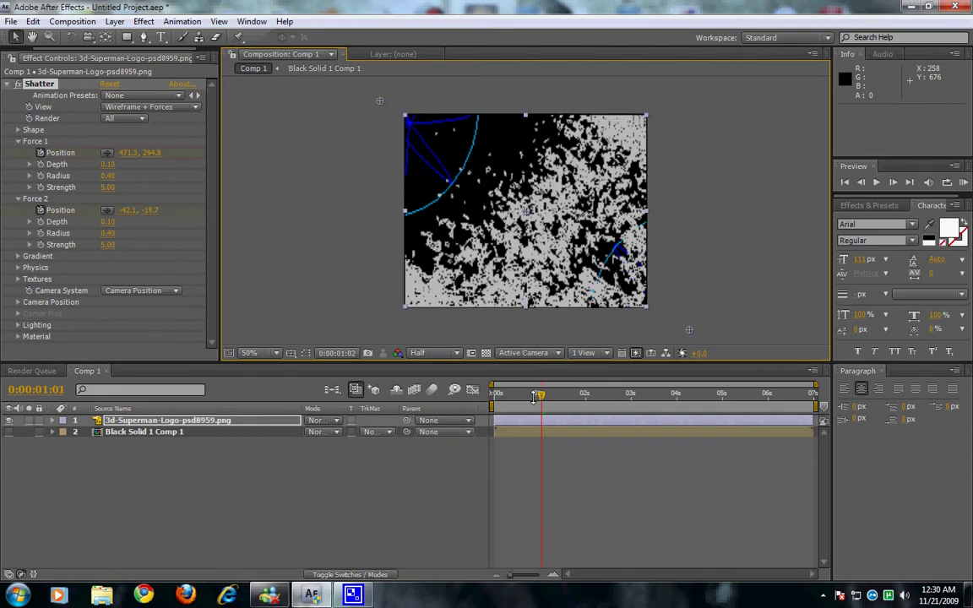
{"action": "key", "text": "Home"}
{"action": "key", "text": "space"}
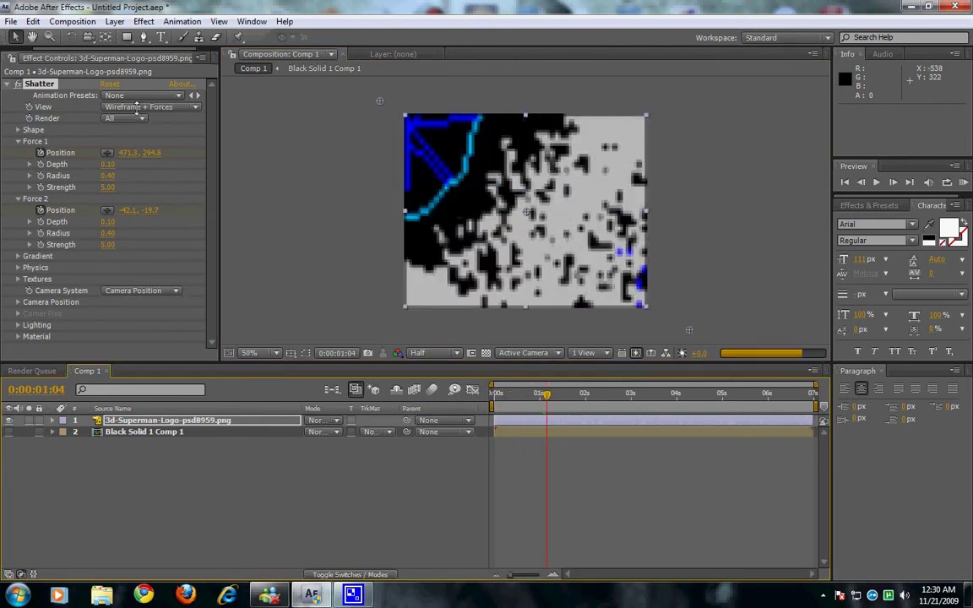
- Change the Shatter View to Rendered and return to the composition start
{"action": "left_click", "coordinate": [150, 106]}
{"action": "left_click", "coordinate": [148, 43]}
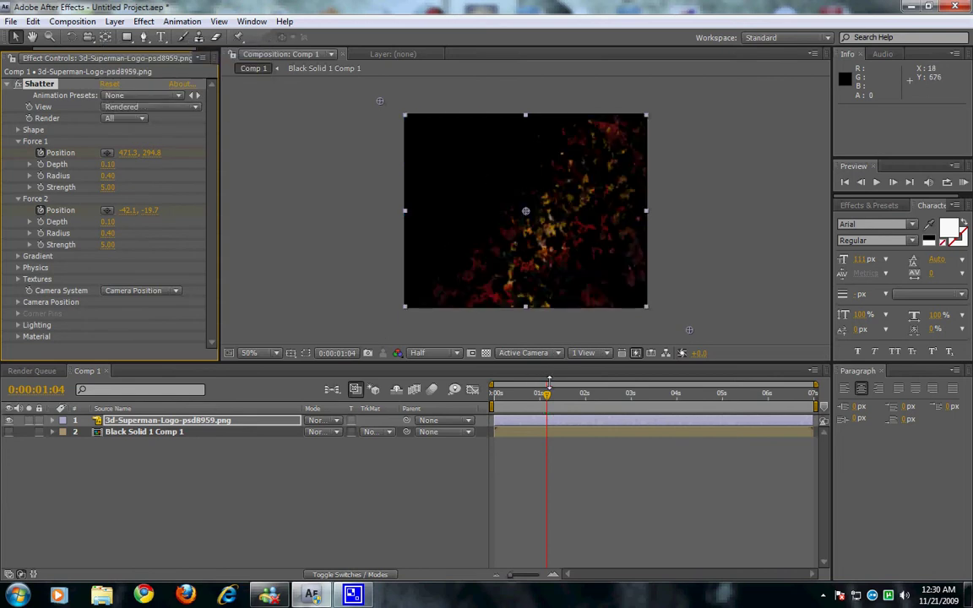
{"action": "key", "text": "Home"}
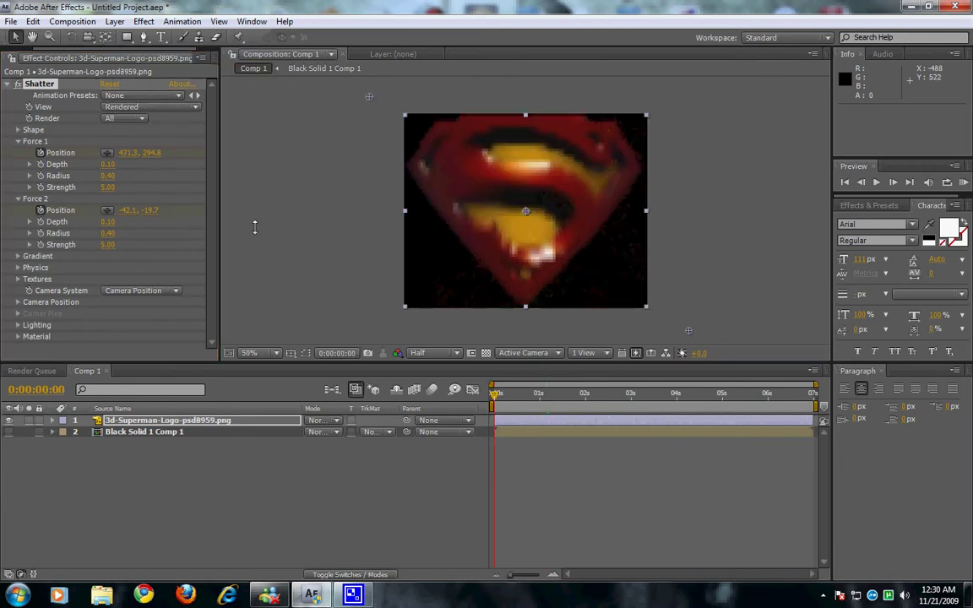
- Run a RAM preview of the logo crumbling into red and yellow fragments, then return to the start
{"action": "key", "text": "KP_0"}
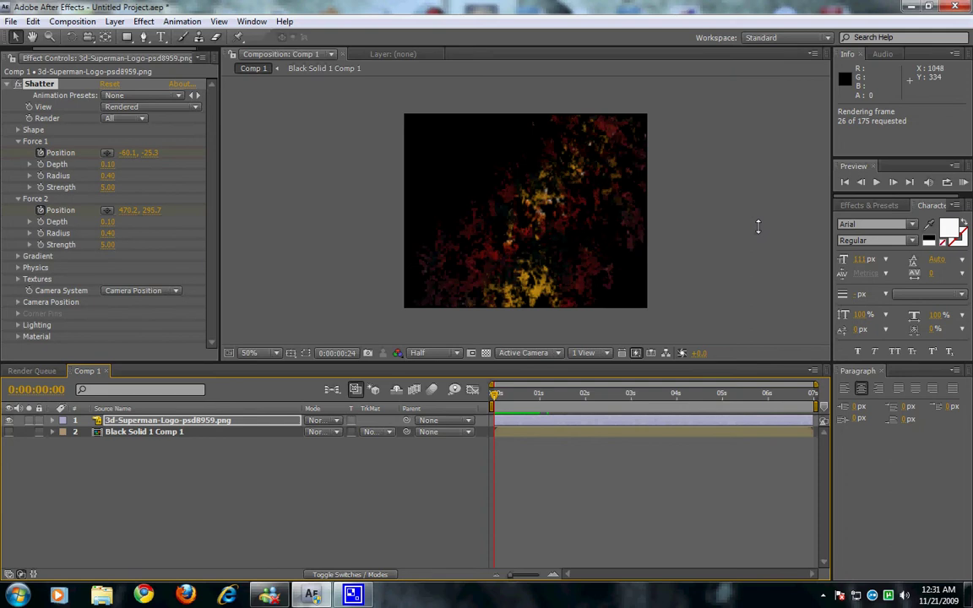
{"action": "key", "text": "space"}
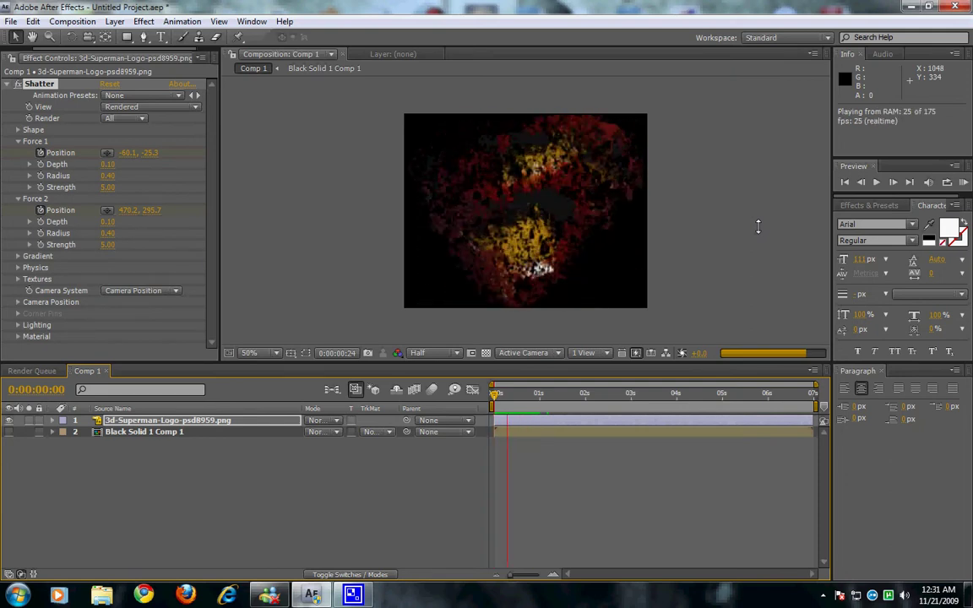
{"action": "key", "text": "space"}
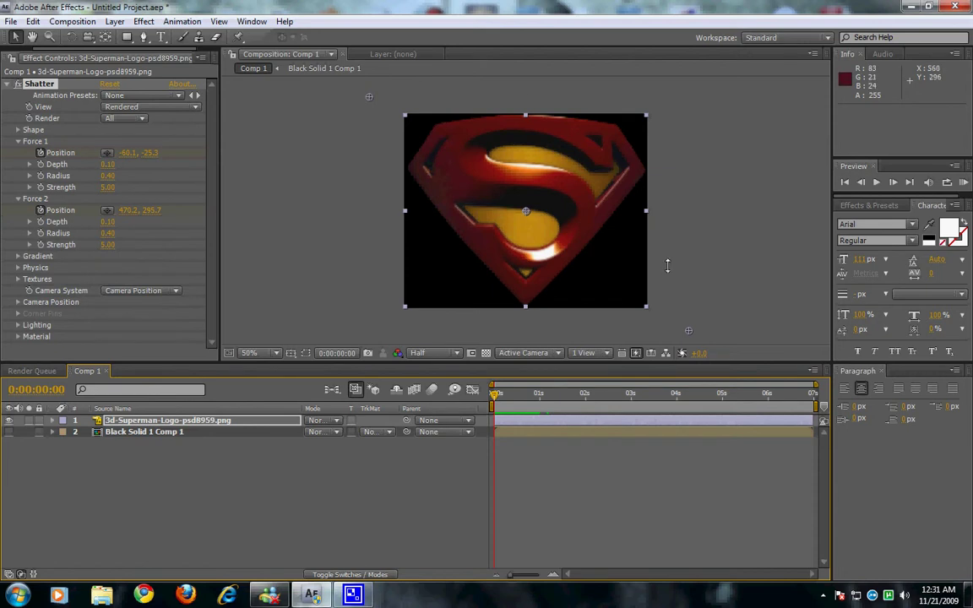
{"action": "mouse_move", "coordinate": [494, 394]}
{"action": "left_mouse_down"}
{"action": "mouse_move", "coordinate": [521, 394]}
{"action": "mouse_move", "coordinate": [492, 393]}
{"action": "left_mouse_up"}
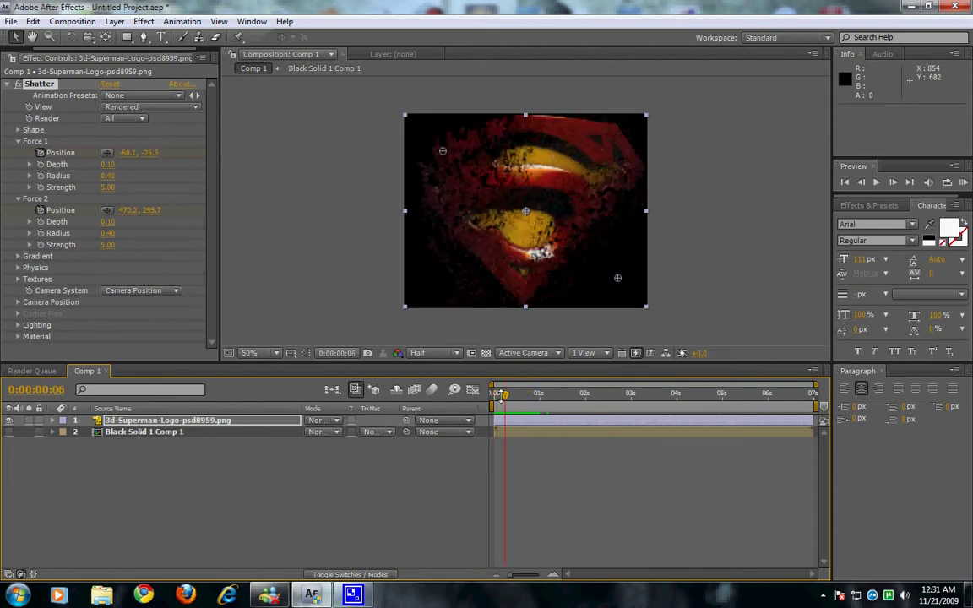
{"action": "left_click", "coordinate": [153, 420]}
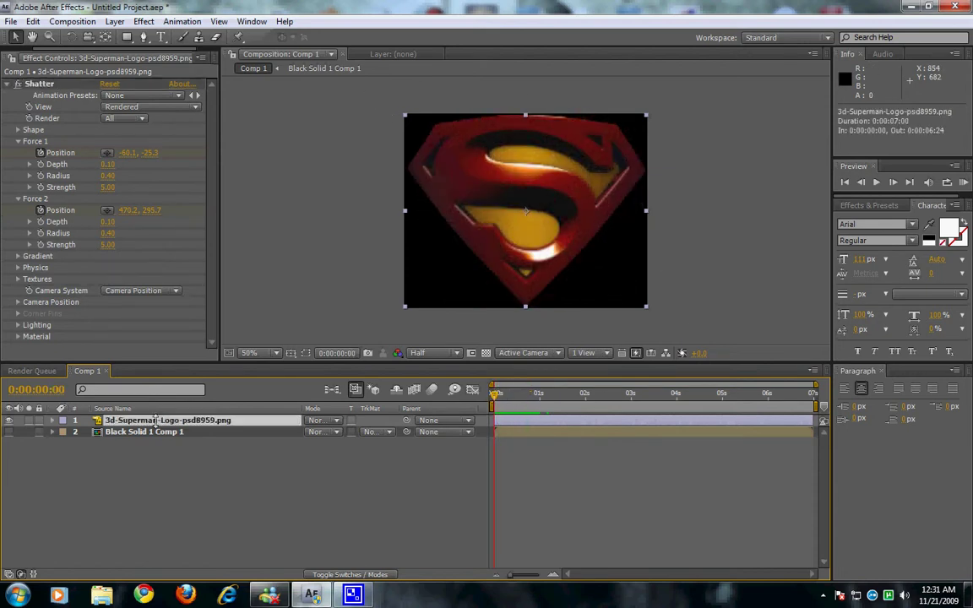
{"action": "left_click", "coordinate": [18, 84]}
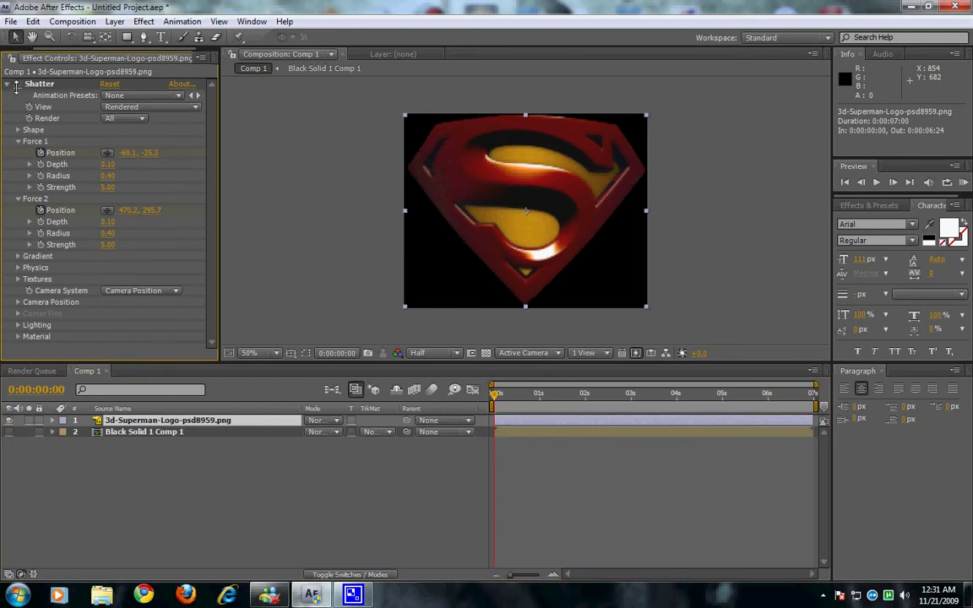
{"action": "left_click", "coordinate": [18, 85]}
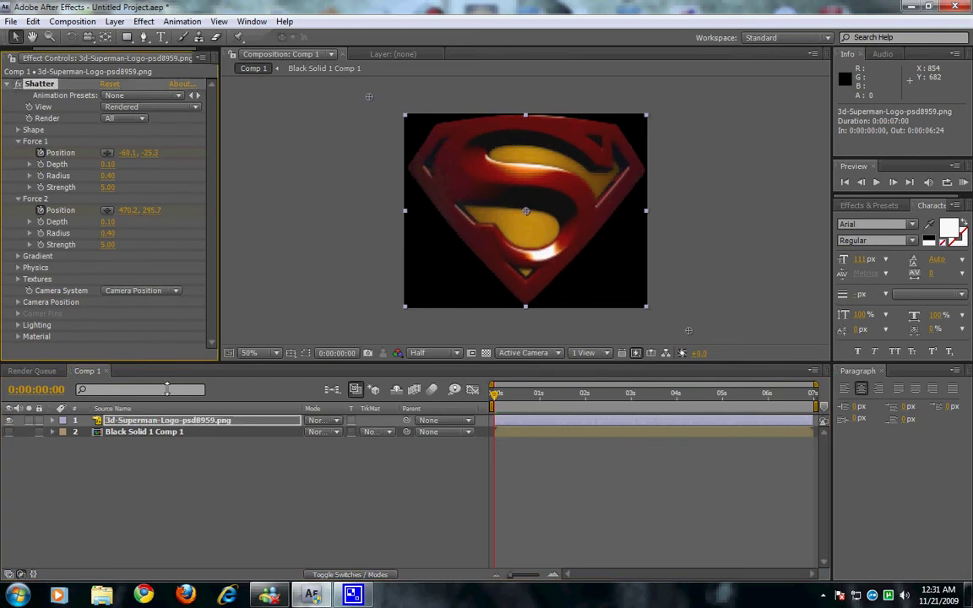
{"action": "left_click", "coordinate": [161, 420]}
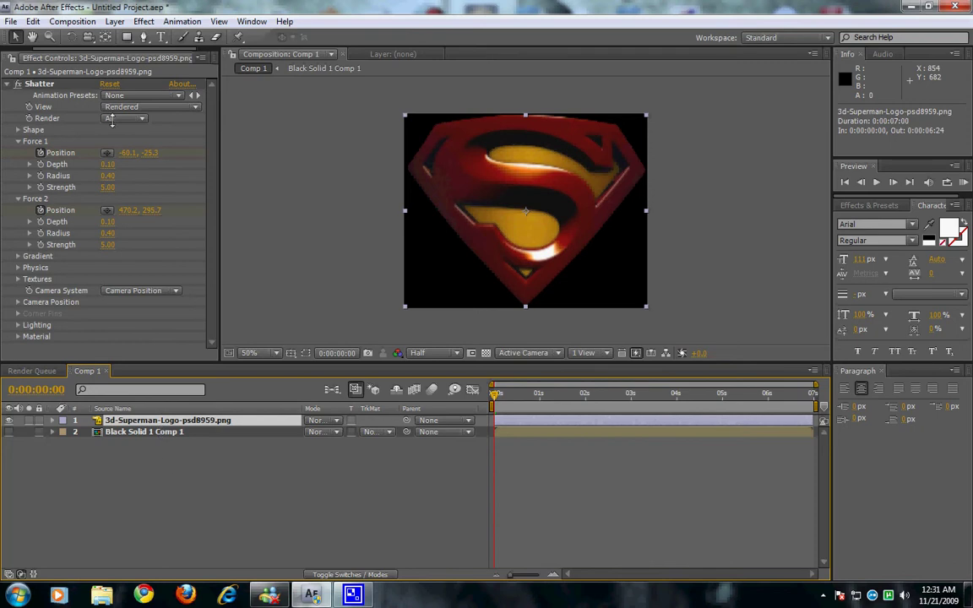
{"action": "left_click", "coordinate": [72, 21]}
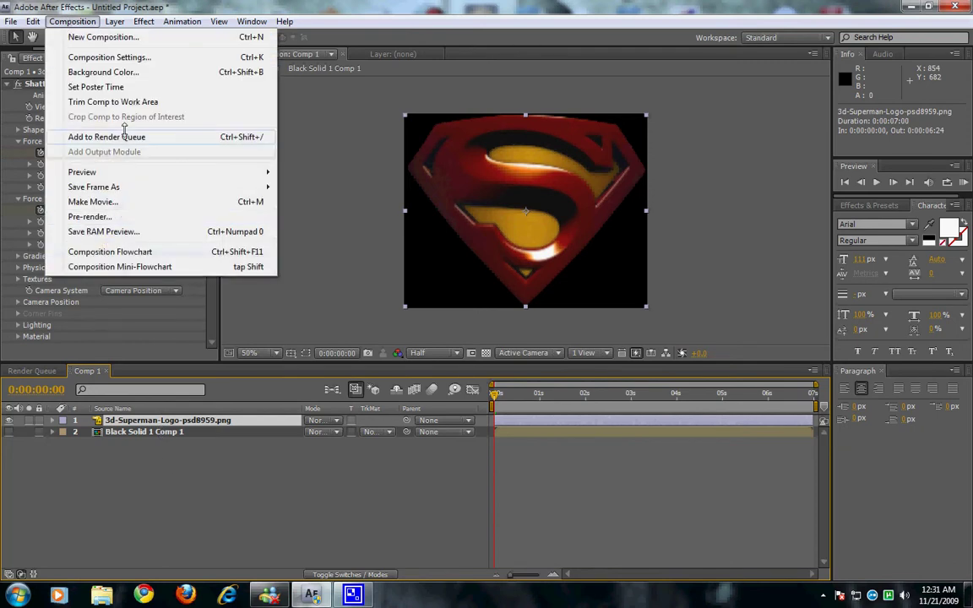
{"action": "mouse_move", "coordinate": [115, 21]}
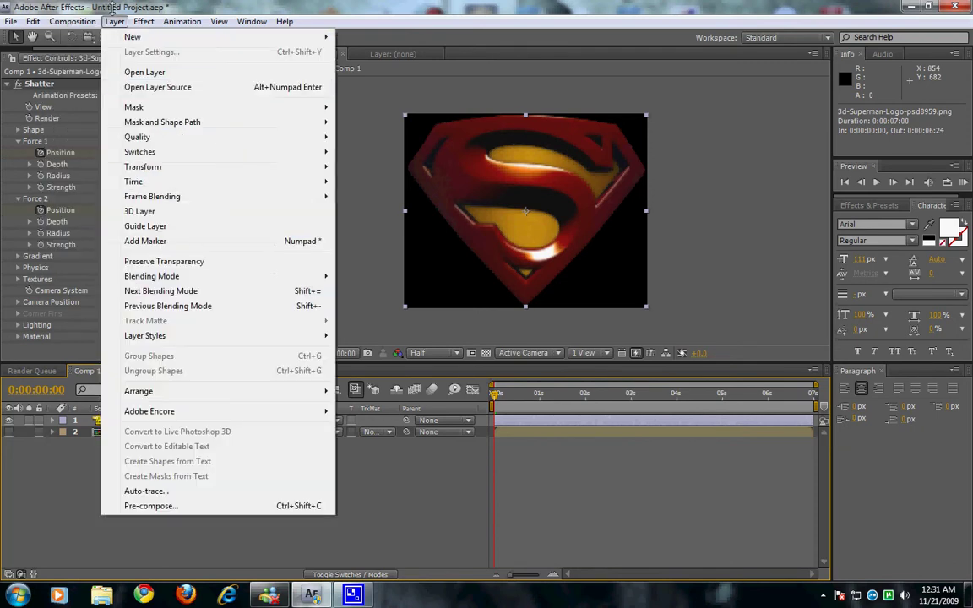
{"action": "left_click", "coordinate": [185, 504]}
{"action": "left_click", "coordinate": [518, 364]}
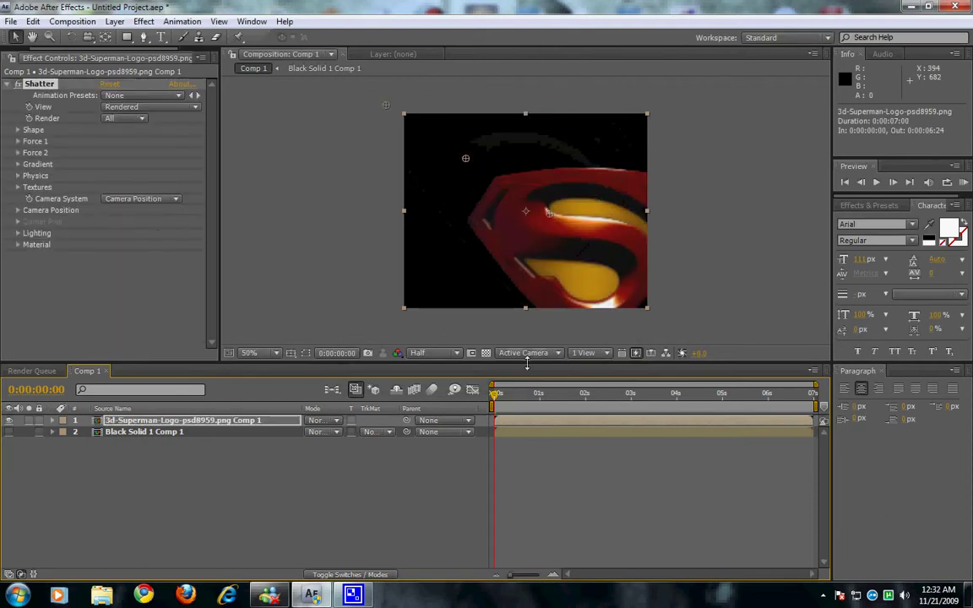
{"action": "double_click", "coordinate": [250, 420]}
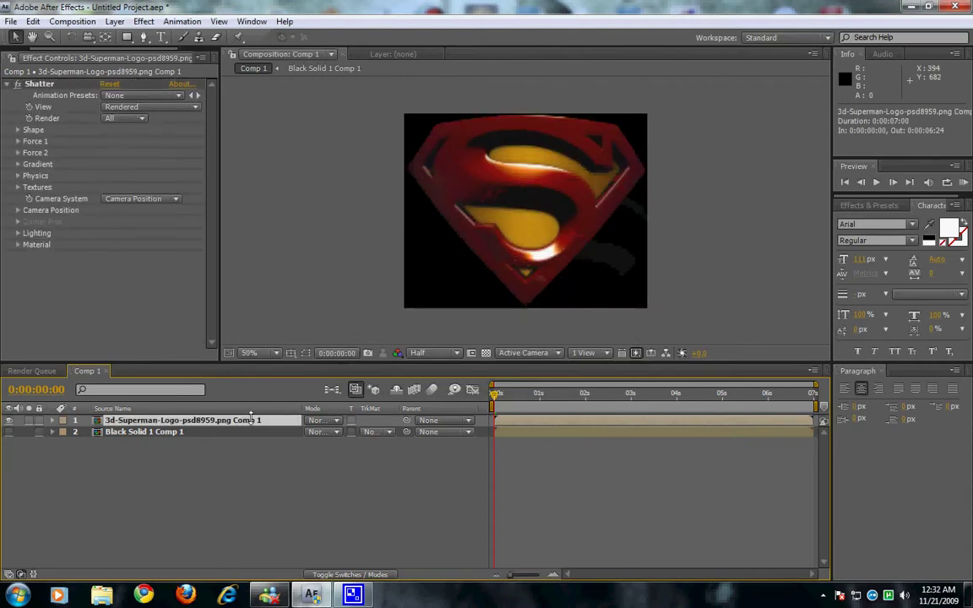
{"action": "left_click", "coordinate": [180, 420]}
{"action": "key", "text": "Delete"}
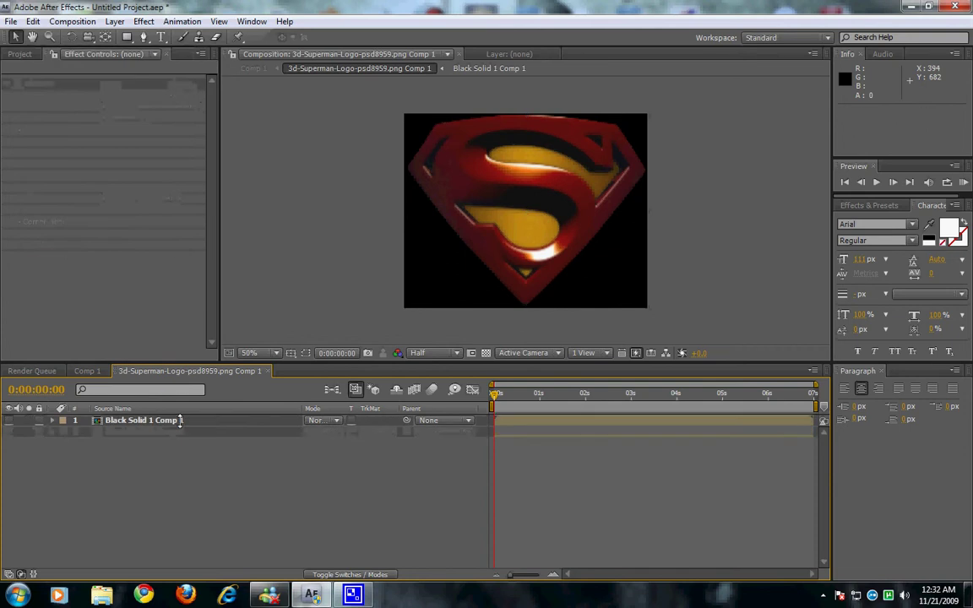
{"action": "left_click", "coordinate": [85, 371]}
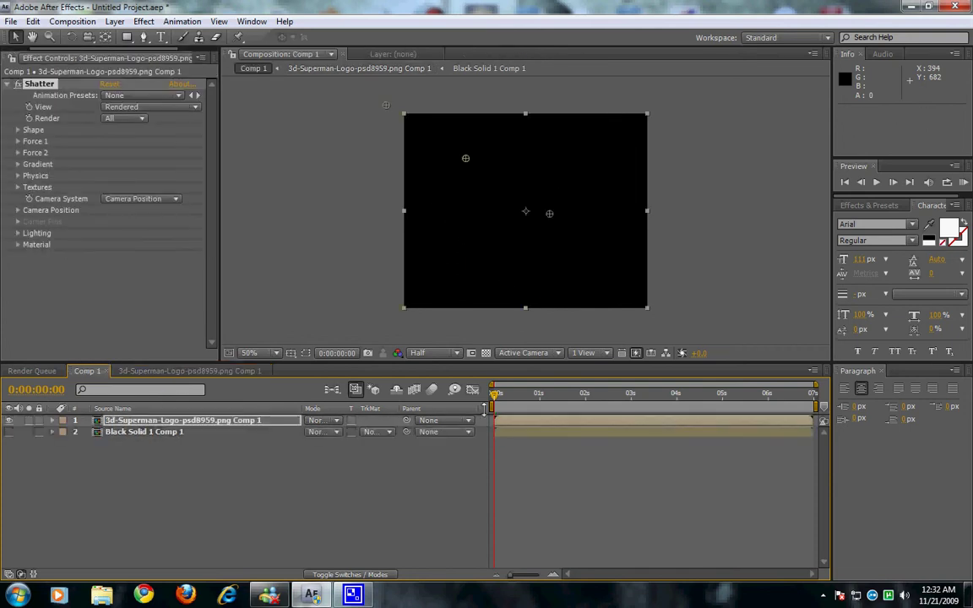
{"action": "left_click", "coordinate": [173, 371]}
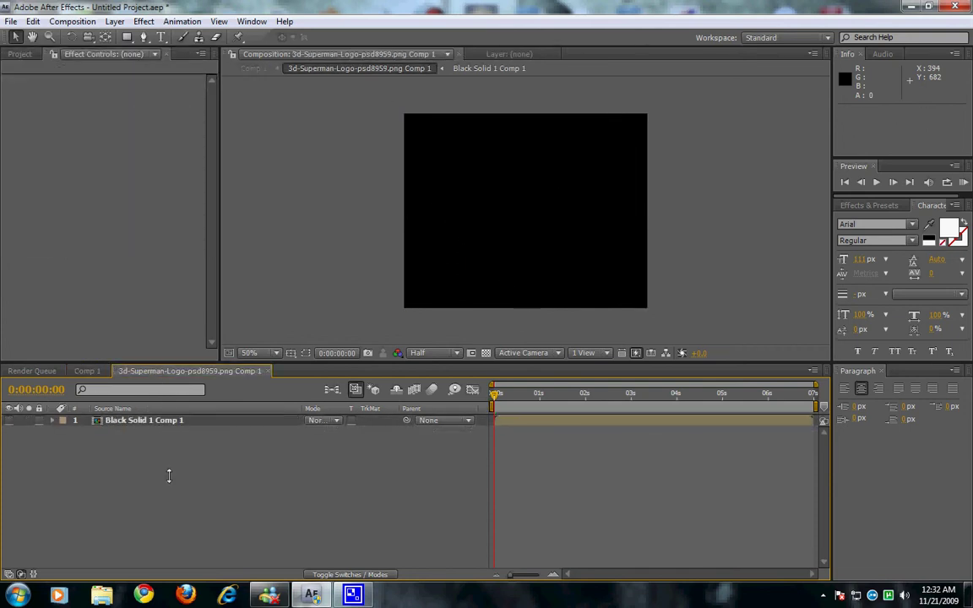
{"action": "left_click", "coordinate": [87, 371]}
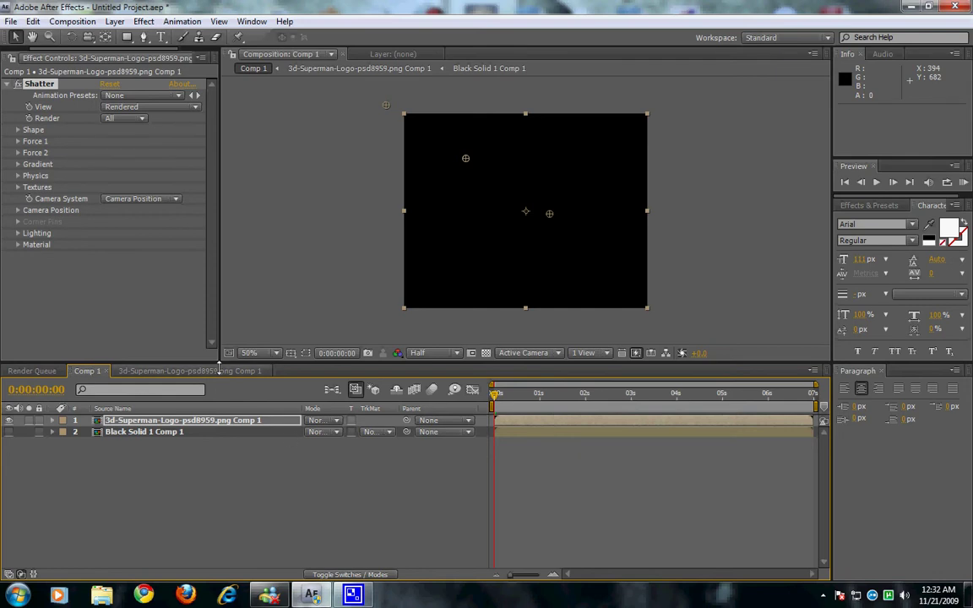
{"action": "double_click", "coordinate": [271, 420]}
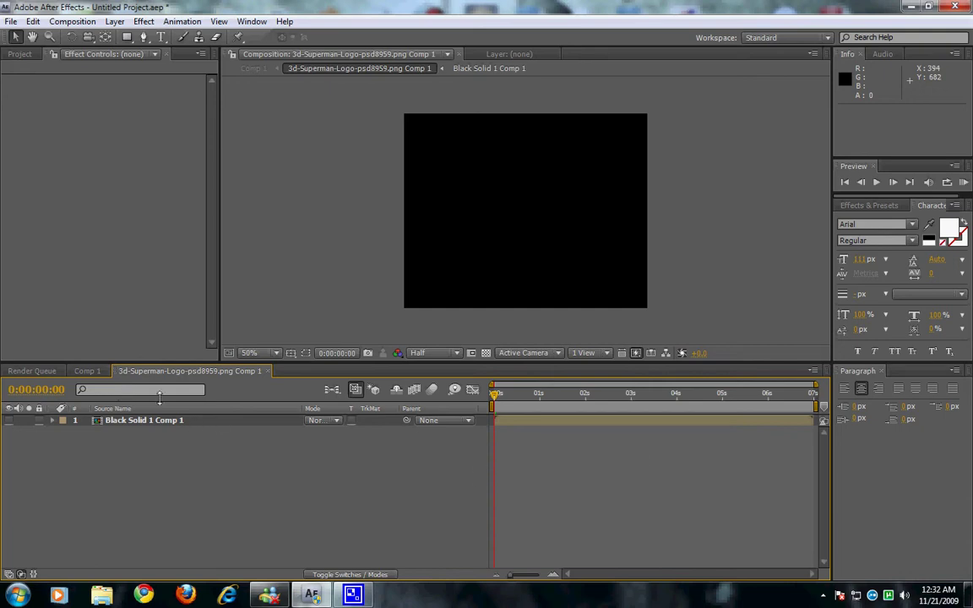
{"action": "left_click", "coordinate": [87, 371]}
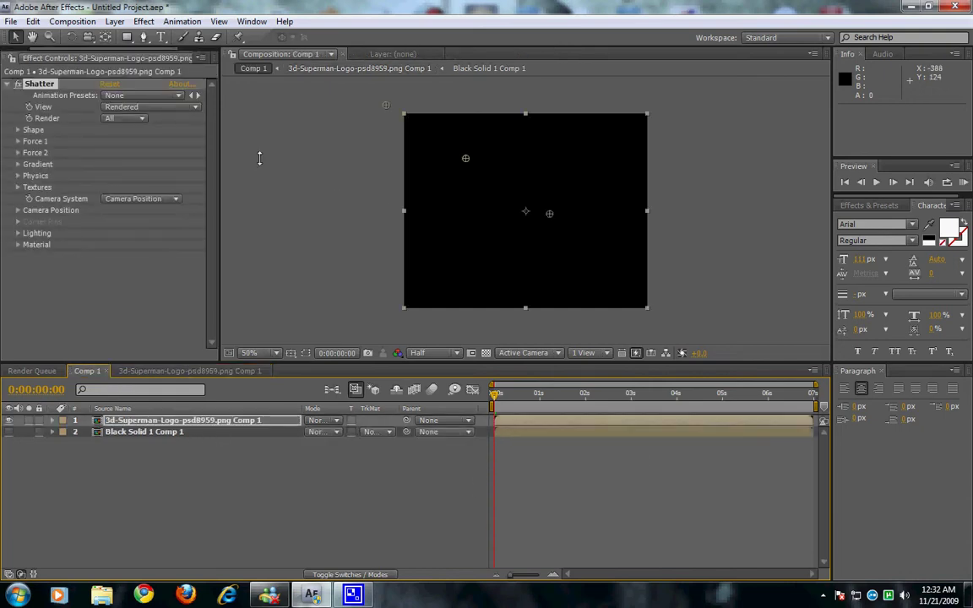
{"action": "key", "text": "ctrl+z"}
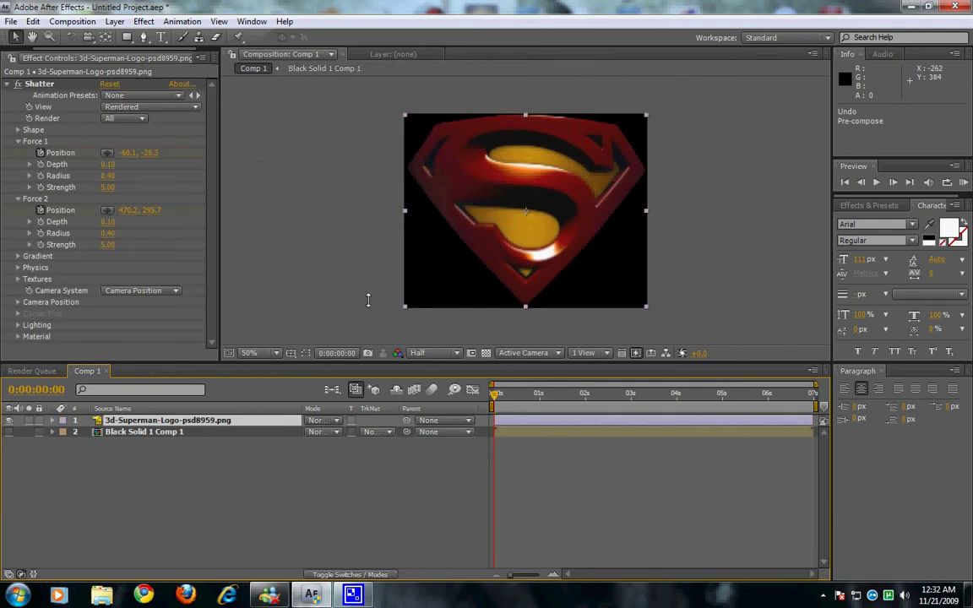
- Switch the Comp 1 preview resolution from Half to Full, then select both layers
{"action": "left_click", "coordinate": [497, 394]}
{"action": "left_click_drag", "start_coordinate": [542, 397], "coordinate": [495, 394]}
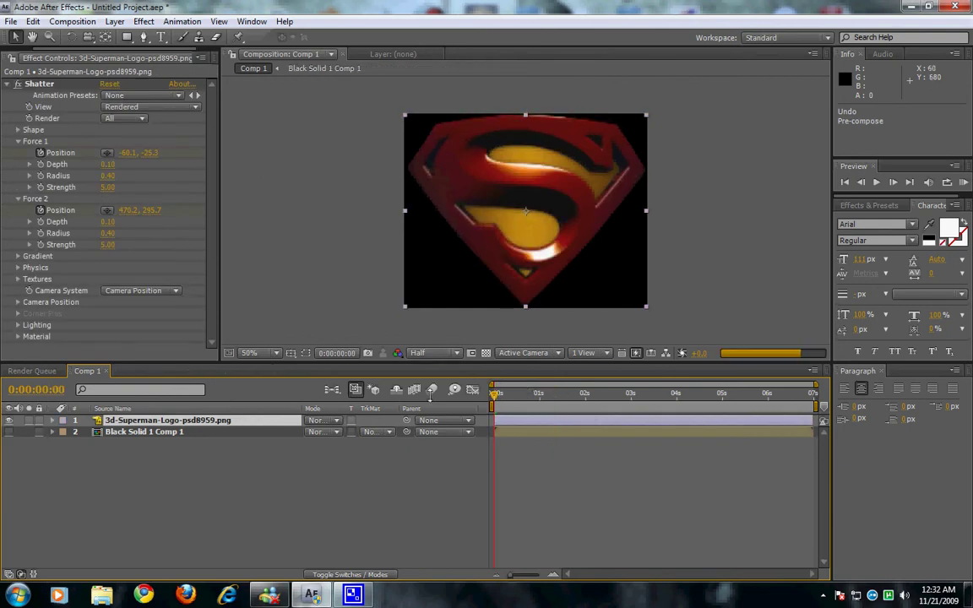
{"action": "left_click", "coordinate": [437, 354]}
{"action": "left_click", "coordinate": [432, 384]}
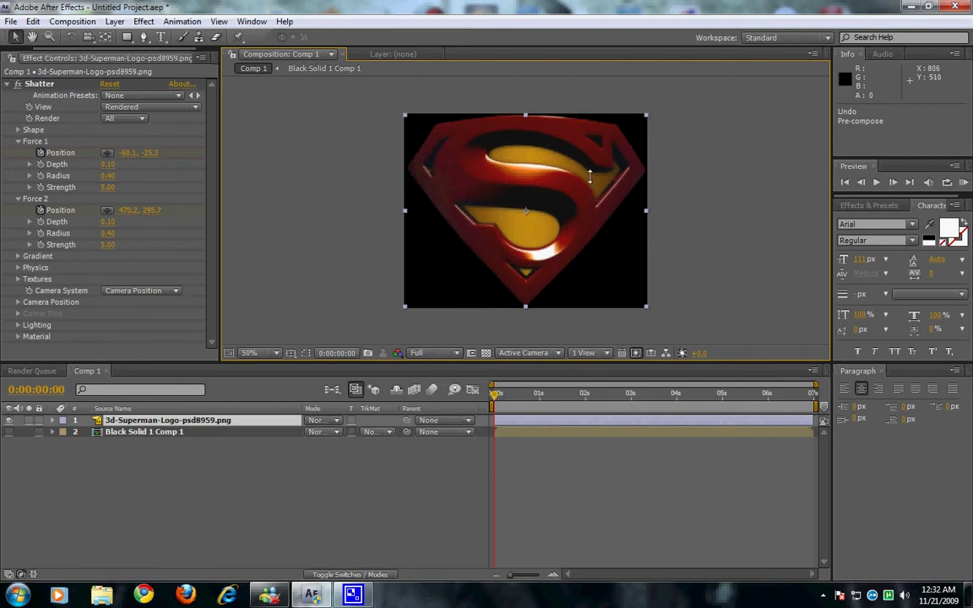
{"action": "left_click", "coordinate": [252, 499]}
{"action": "key", "text": "ctrl+a"}
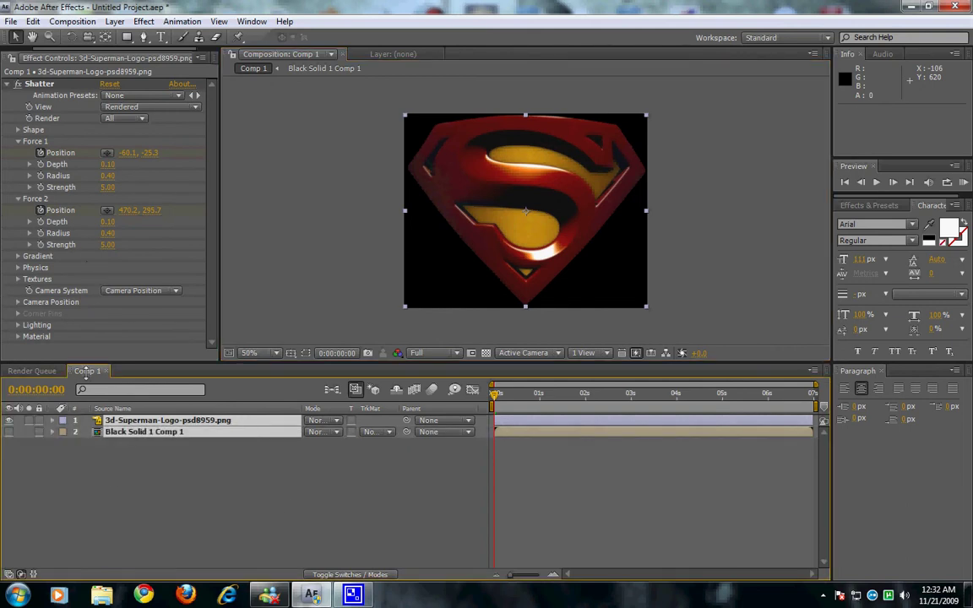
- Add Comp 1 to the Render Queue, keeping the default Comp 1.avi output location
{"action": "left_click", "coordinate": [71, 21]}
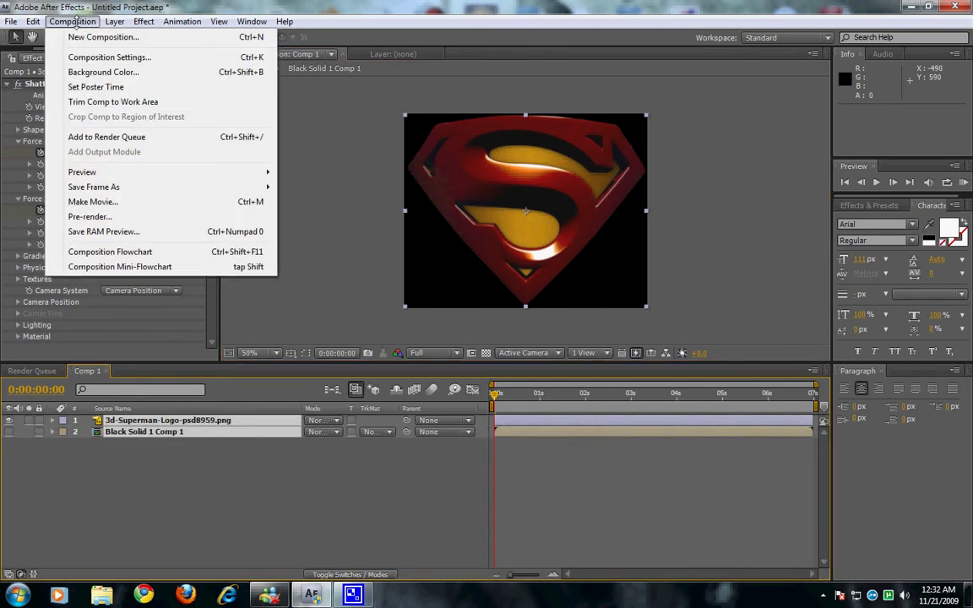
{"action": "left_click", "coordinate": [100, 137]}
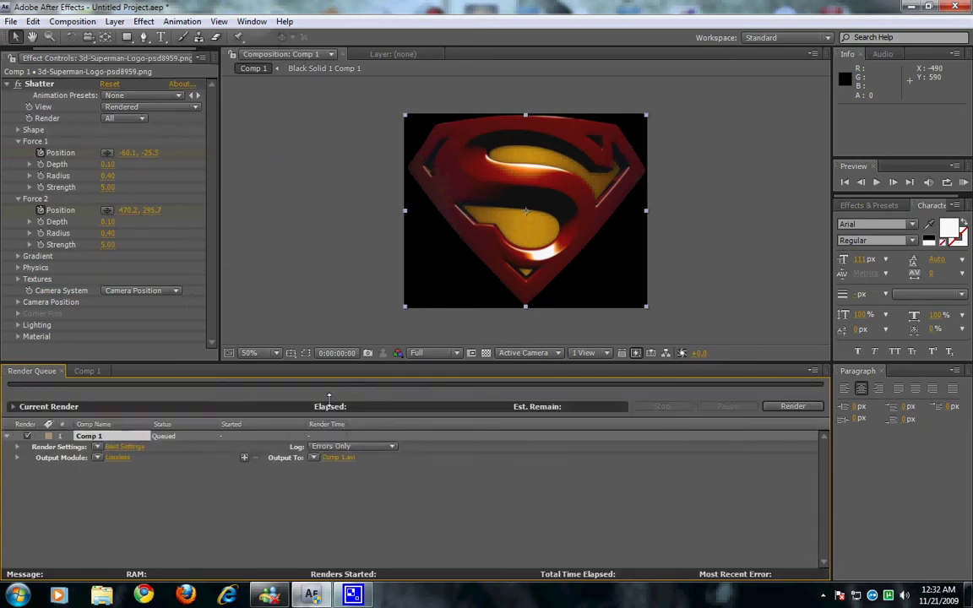
{"action": "left_click", "coordinate": [338, 457]}
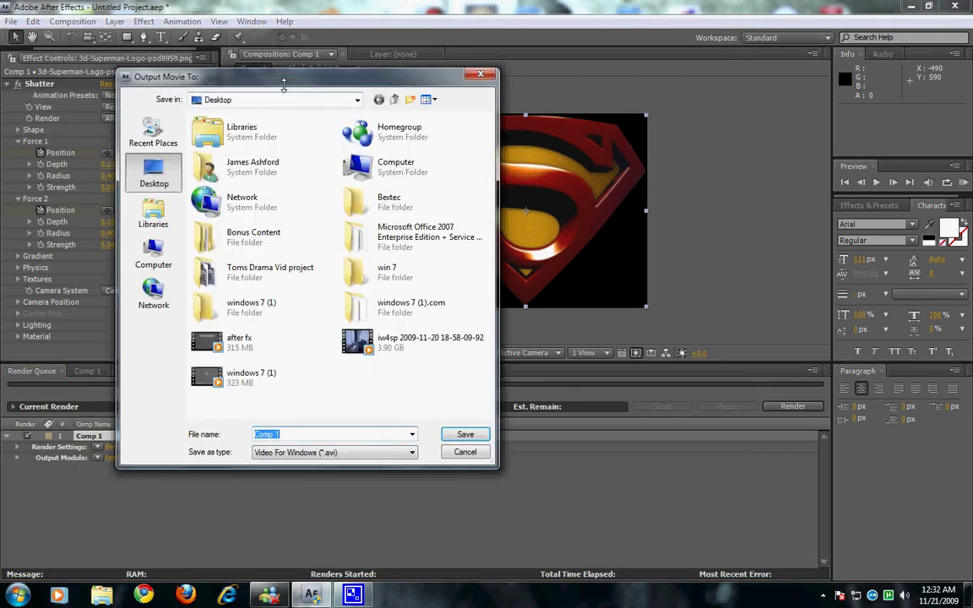
{"action": "left_click_drag", "start_coordinate": [284, 84], "coordinate": [384, 88]}
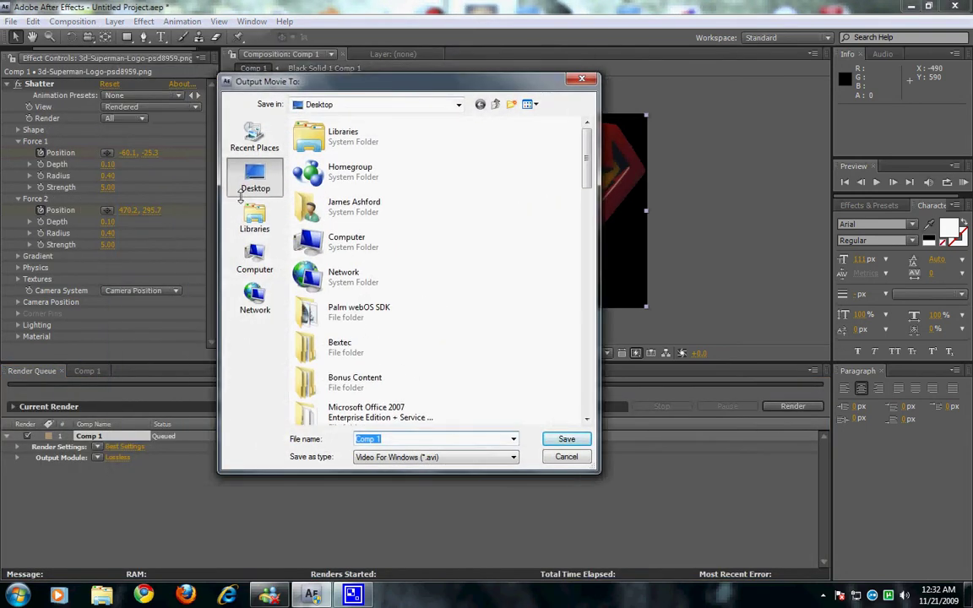
{"action": "left_click", "coordinate": [563, 456]}
- Review the Lossless output module's formats, keeping Video For Windows
{"action": "left_click", "coordinate": [117, 457]}
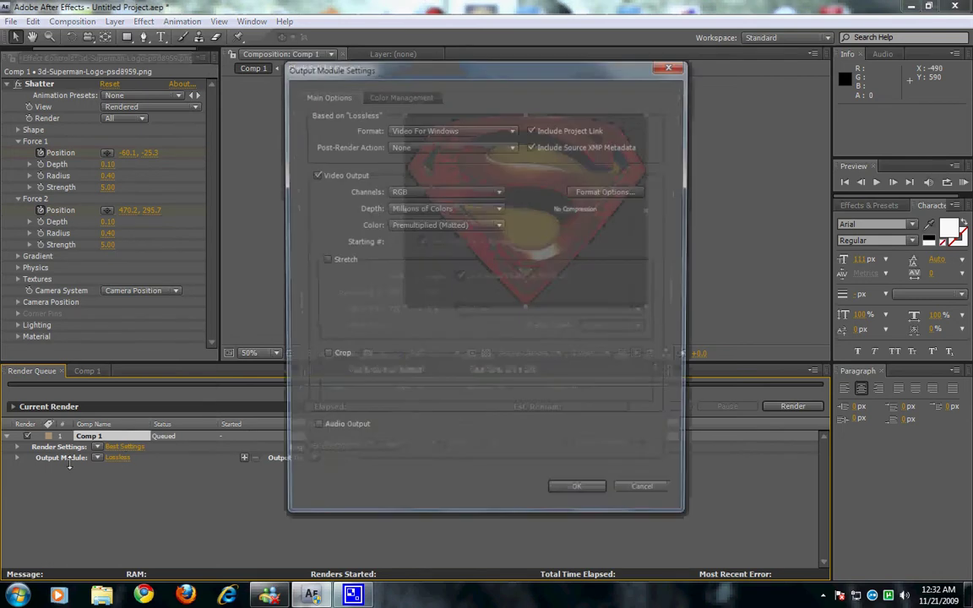
{"action": "left_click", "coordinate": [423, 130]}
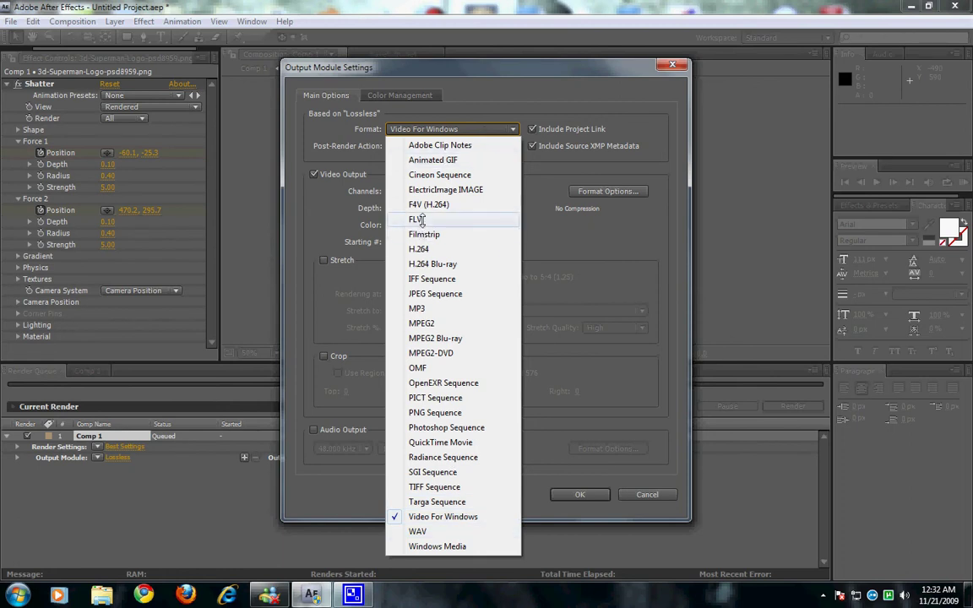
{"action": "key", "text": "Escape"}
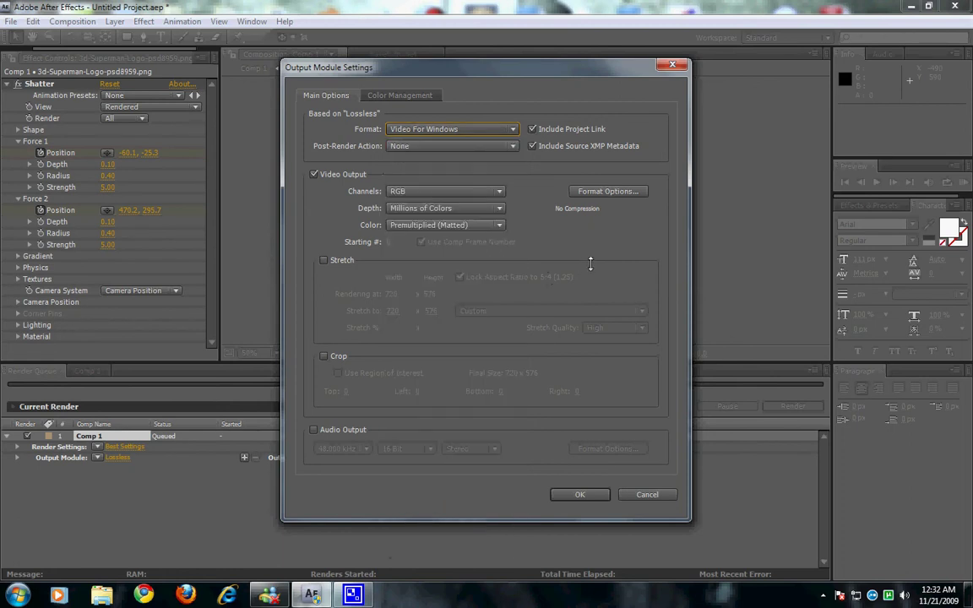
{"action": "left_click", "coordinate": [435, 128]}
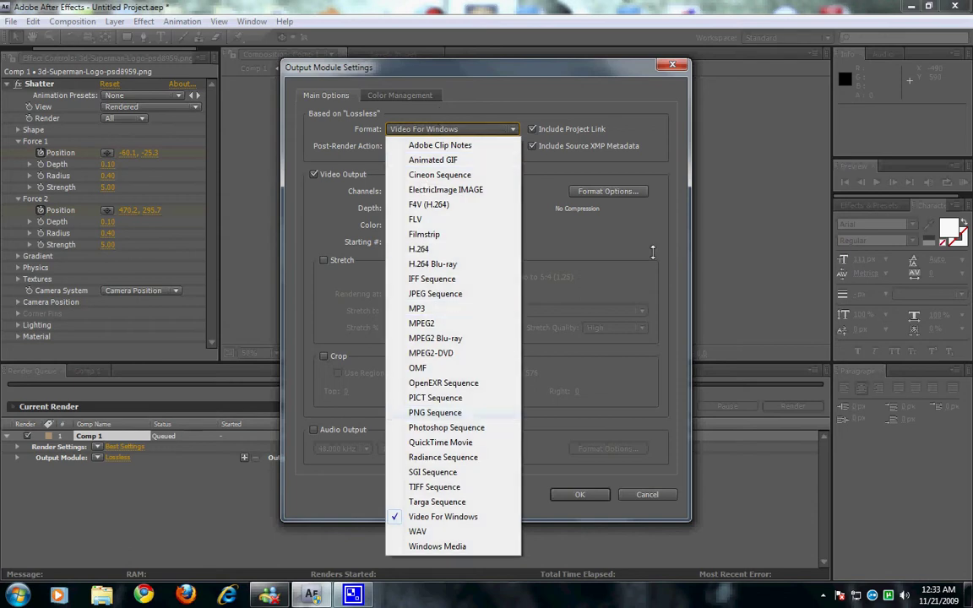
{"action": "key", "text": "Escape"}
- Confirm the Output Module Settings, leaving Comp 1 queued with Best Settings and Lossless output
{"action": "left_click", "coordinate": [649, 495]}
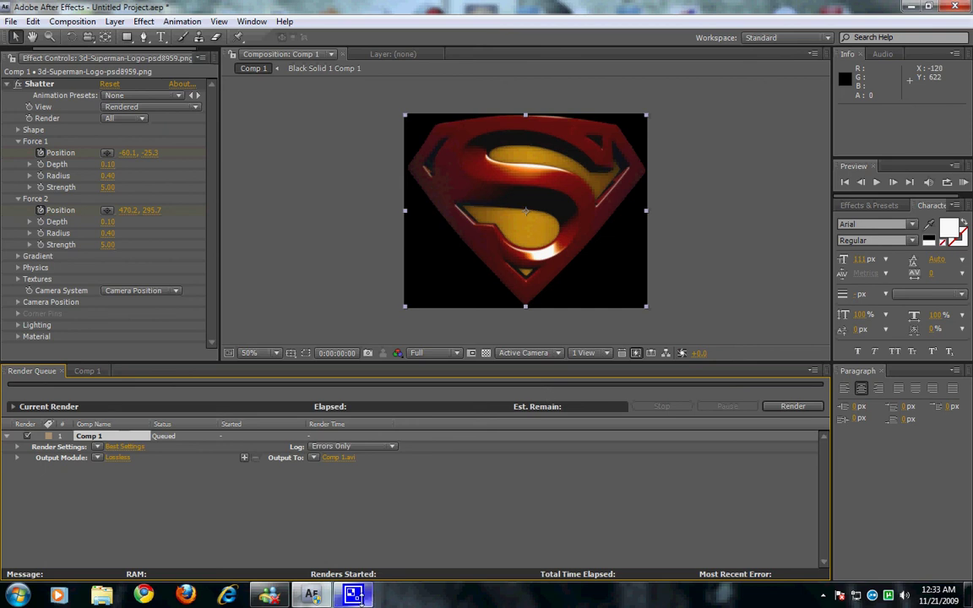
{"action": "mouse_move", "coordinate": [354, 595]}
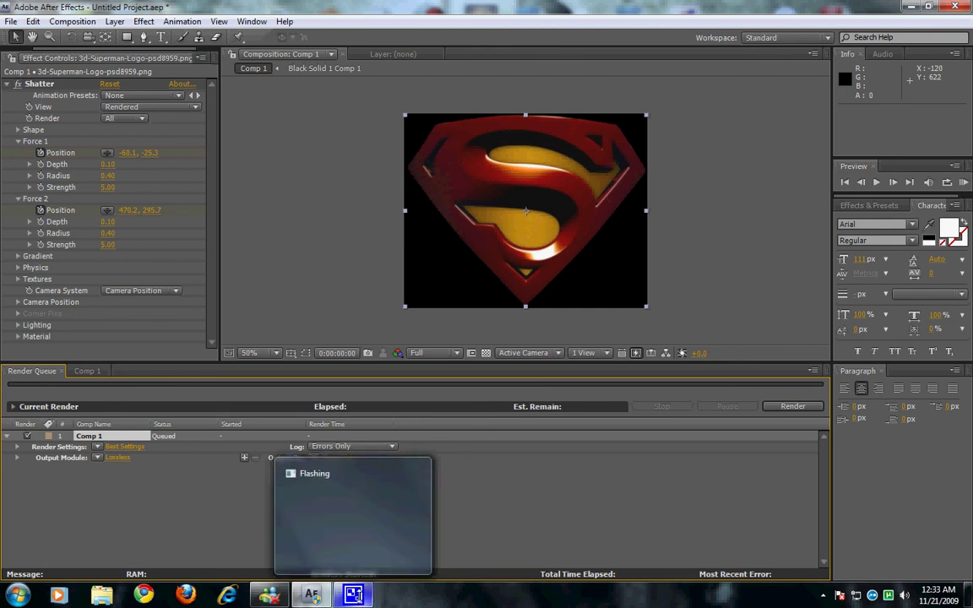